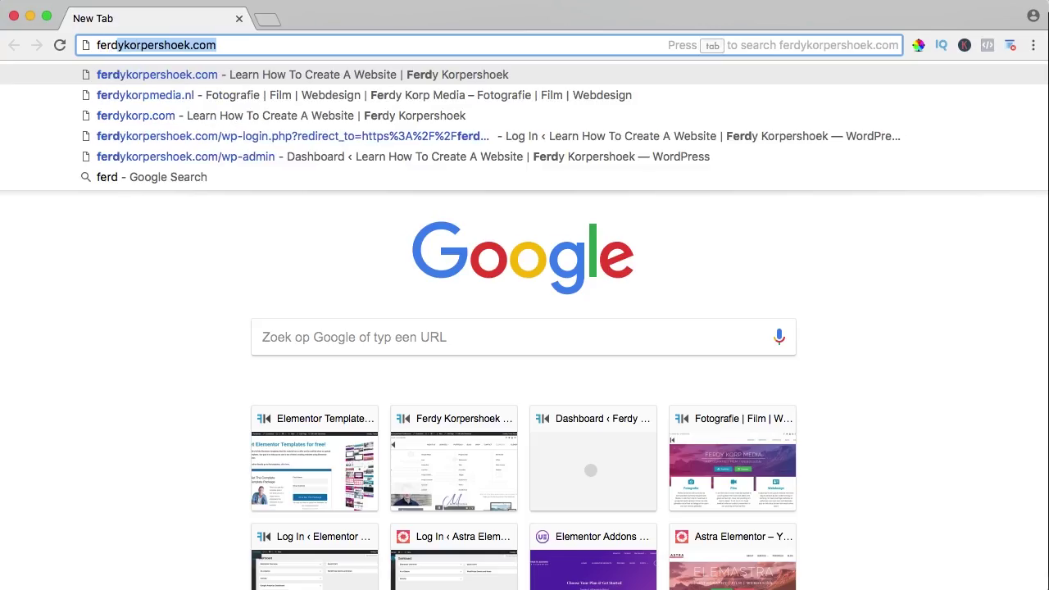
# - Open the web page ferdykorp.com/elementor
pyautogui.write('ykorp.com/el')
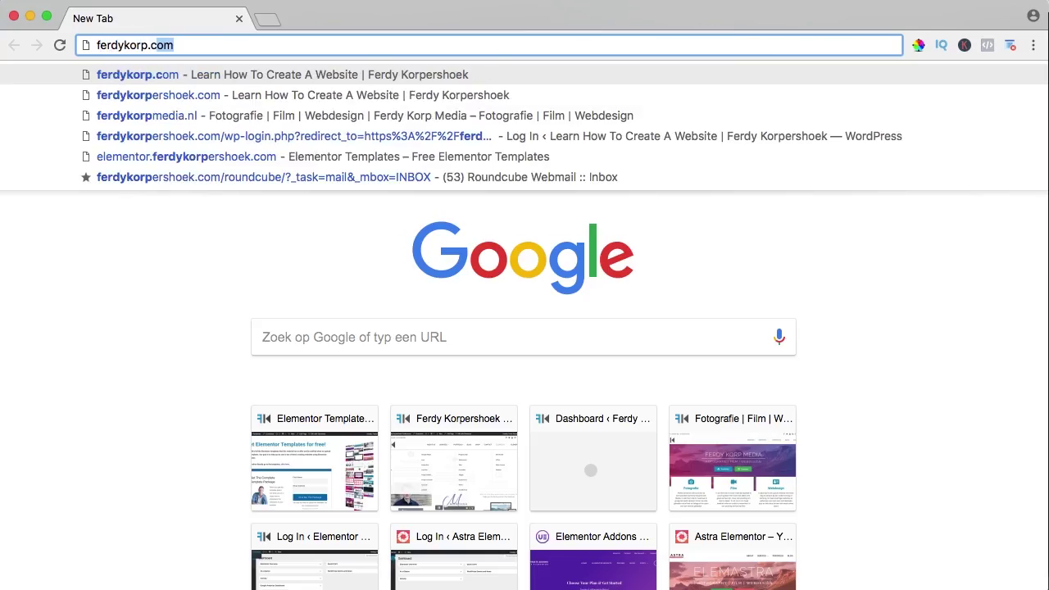
pyautogui.write('ementor')
pyautogui.press('Return')
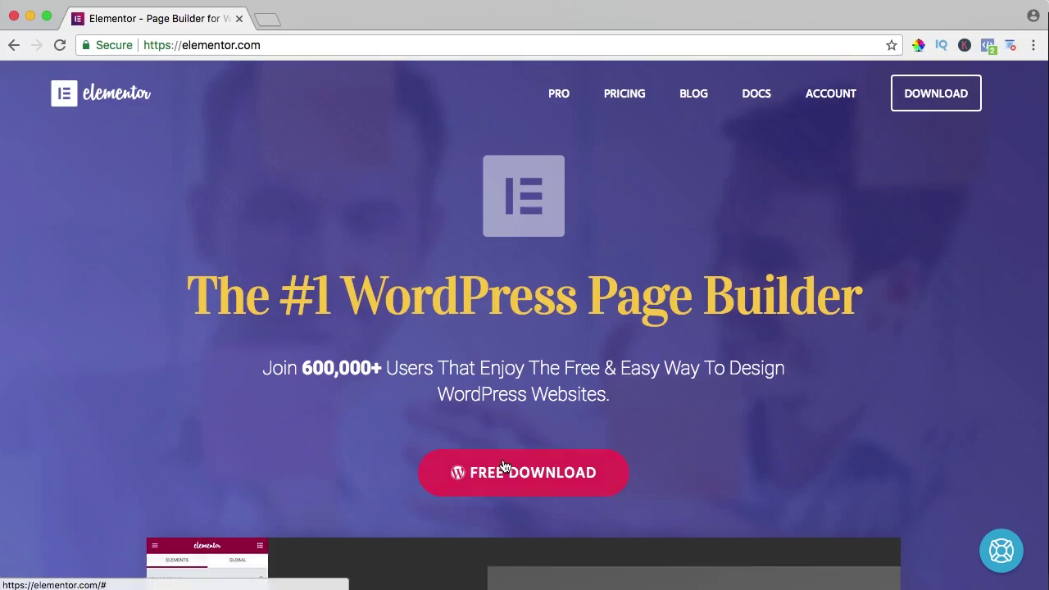
# - Download the free Elementor plugin and choose elementor.2.0.1.zip as the plugin file to upload in WordPress
pyautogui.click(505, 466)
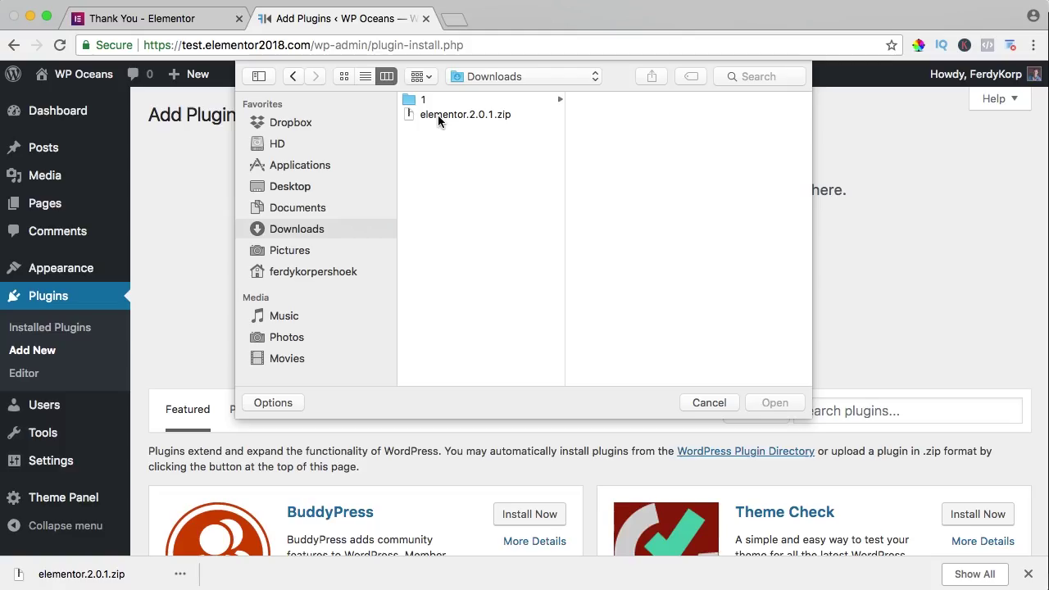
pyautogui.click(438, 112)
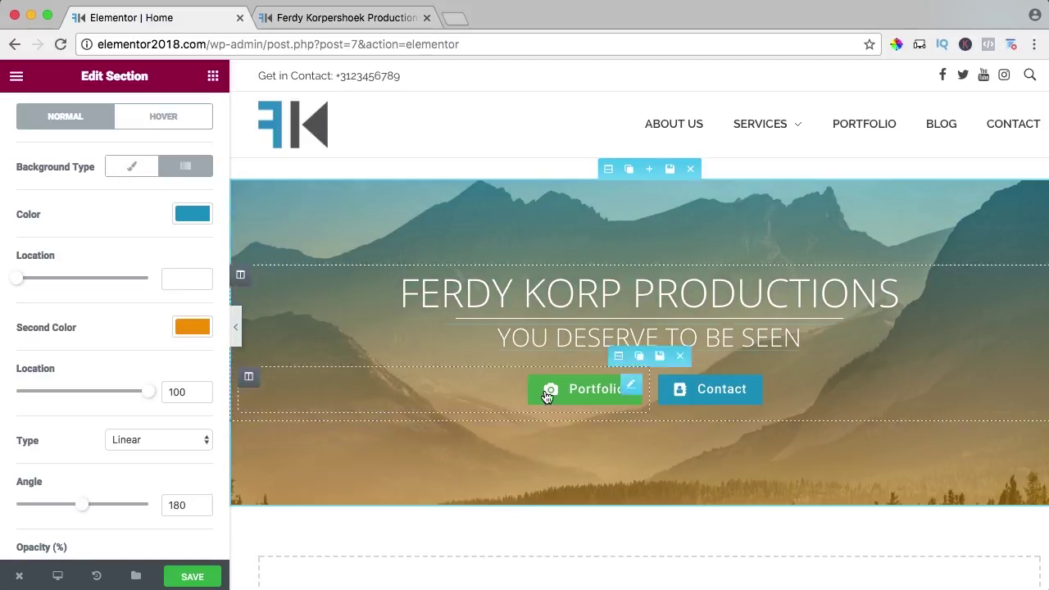
# - Give the hero section's linear gradient a red second color and a 270 angle, and move the second color's location past 50
pyautogui.click(191, 330)
pyautogui.scroll(-3, 115, 410)
pyautogui.moveTo(18, 393); pyautogui.dragTo(115, 424)
pyautogui.click(159, 437)
pyautogui.click(159, 359)
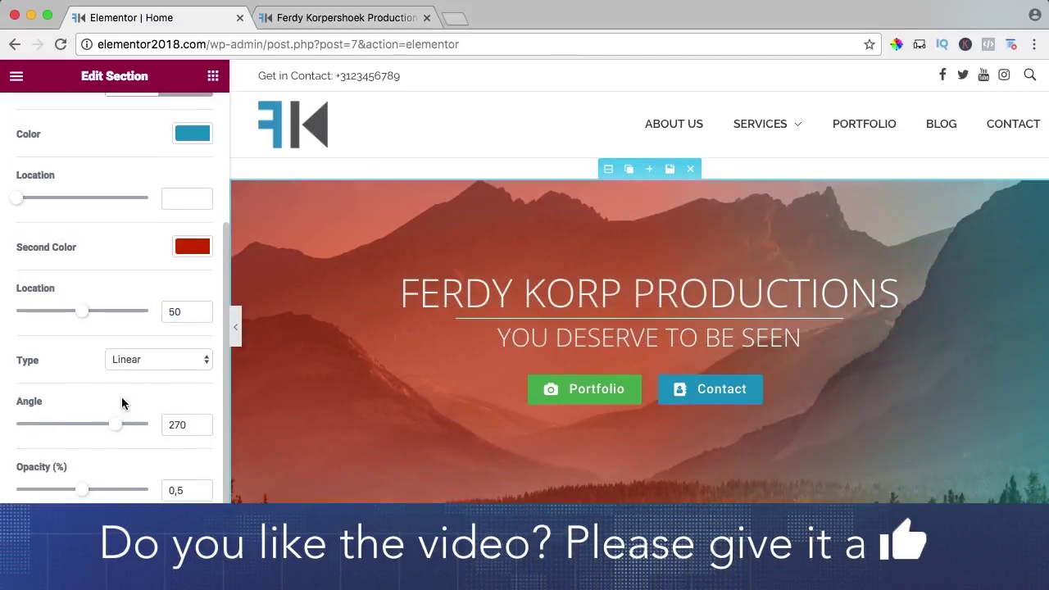
pyautogui.moveTo(82, 311); pyautogui.dragTo(111, 312)
pyautogui.scroll(-1, 110, 311)
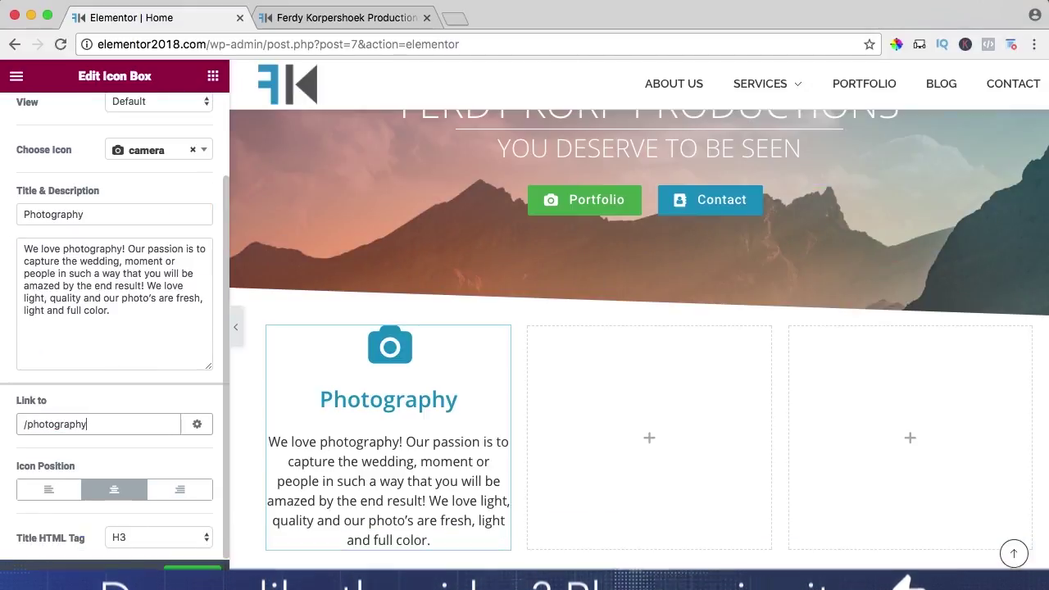
pyautogui.click(138, 536)
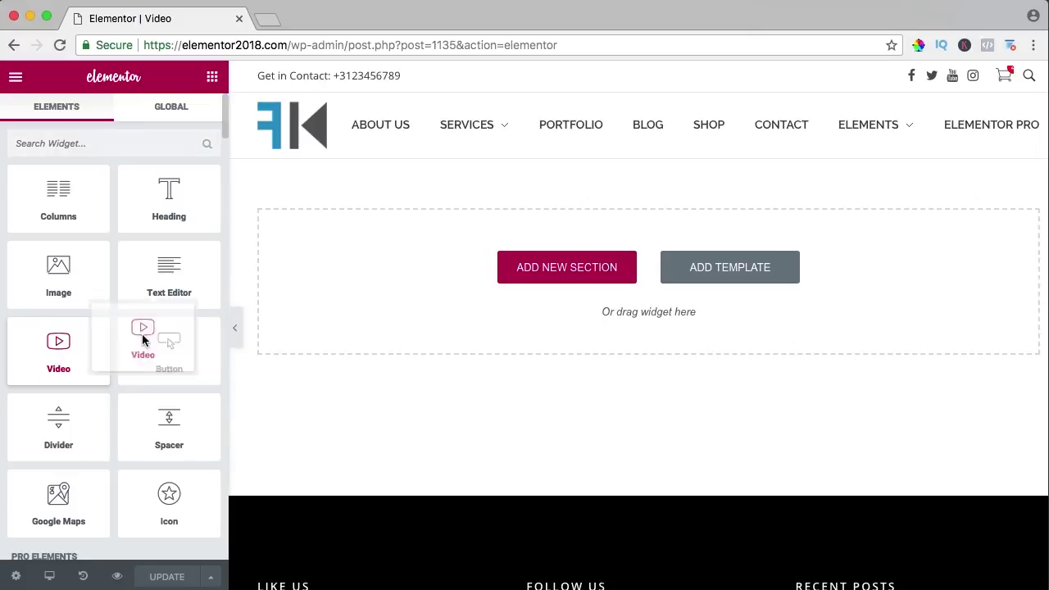
# - Add a Video widget to the empty area of the page
pyautogui.moveTo(144, 339); pyautogui.dragTo(492, 275)
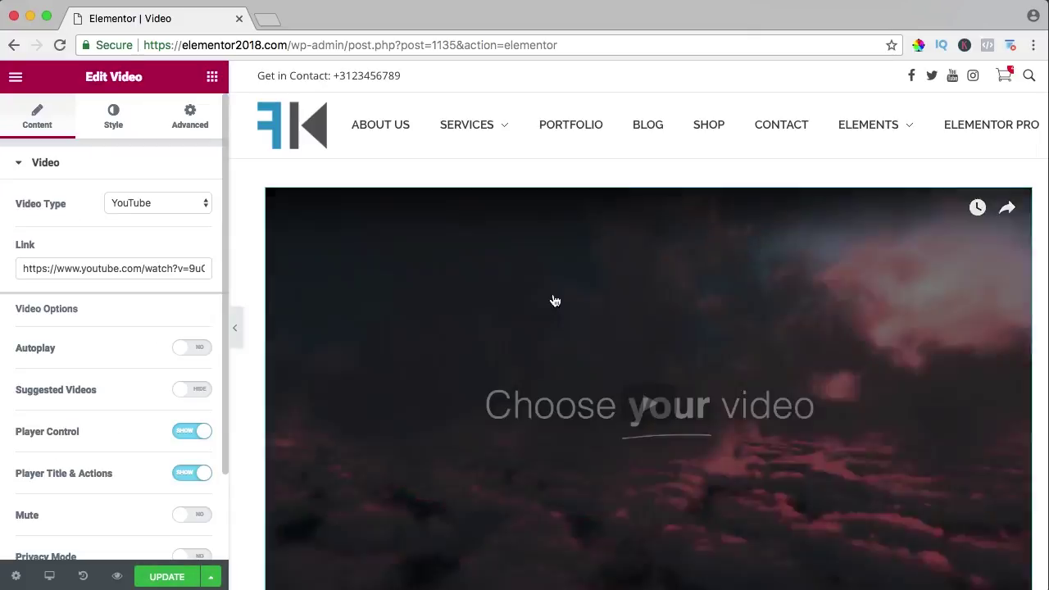
pyautogui.scroll(-2, 710, 287)
pyautogui.scroll(4, 711, 290)
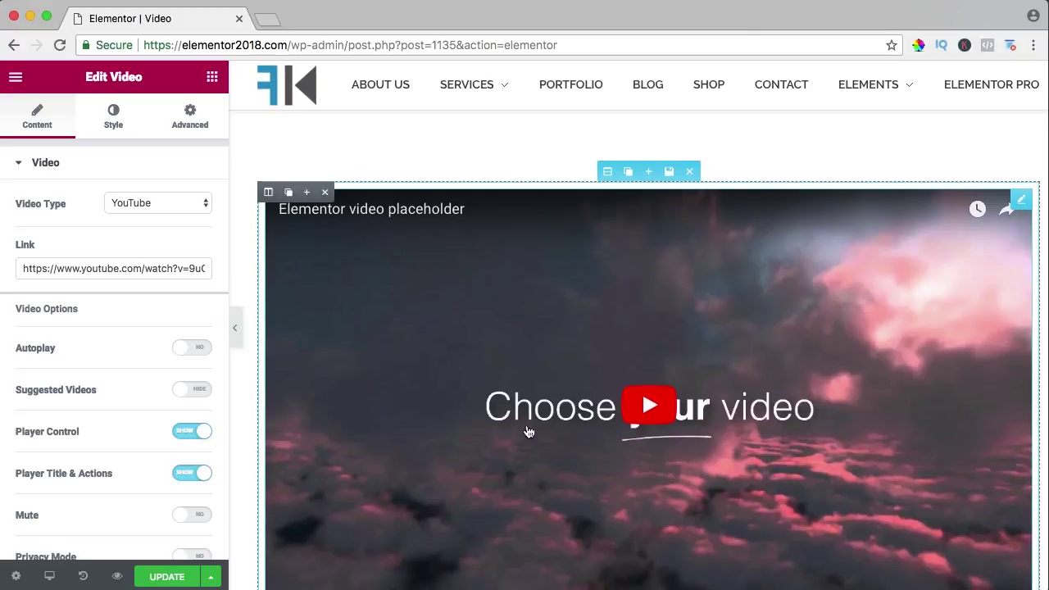
pyautogui.scroll(-2, 534, 435)
pyautogui.scroll(1, 557, 229)
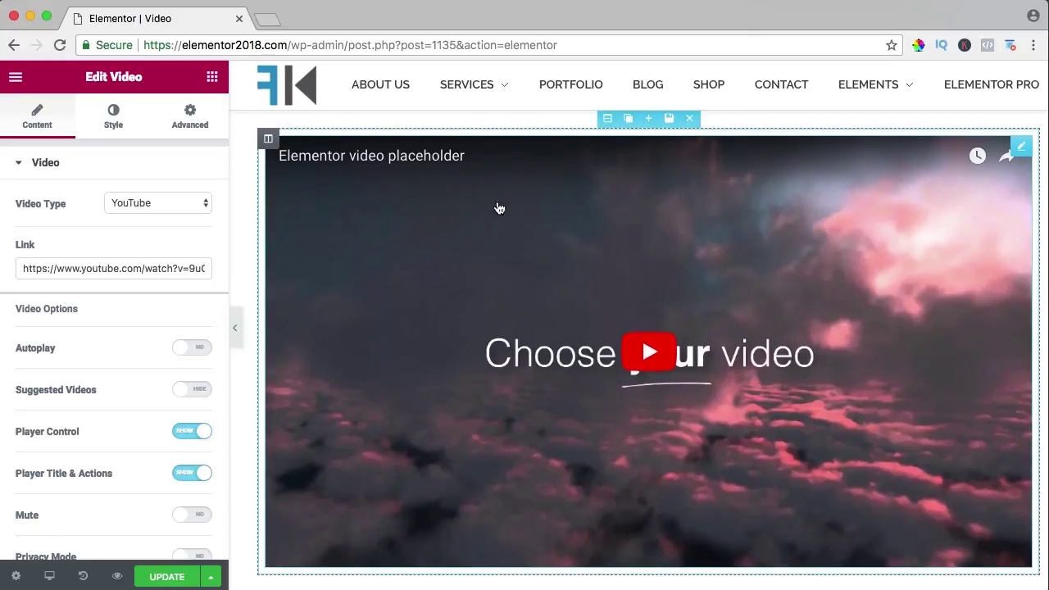
# - Duplicate the column holding the video and delete the video from the second column
pyautogui.click(291, 141)
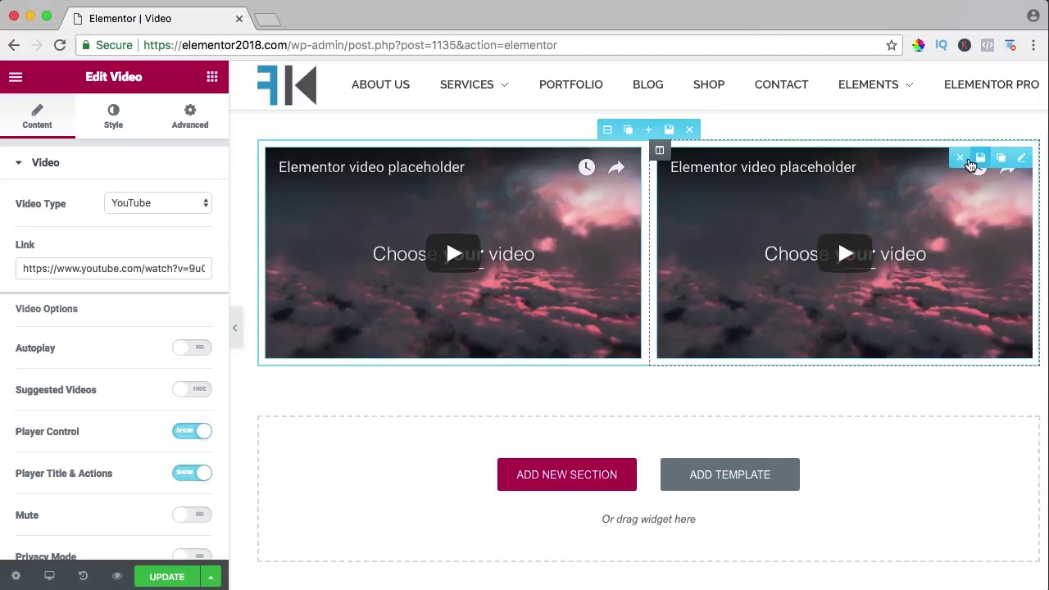
pyautogui.click(962, 160)
pyautogui.scroll(2, 574, 246)
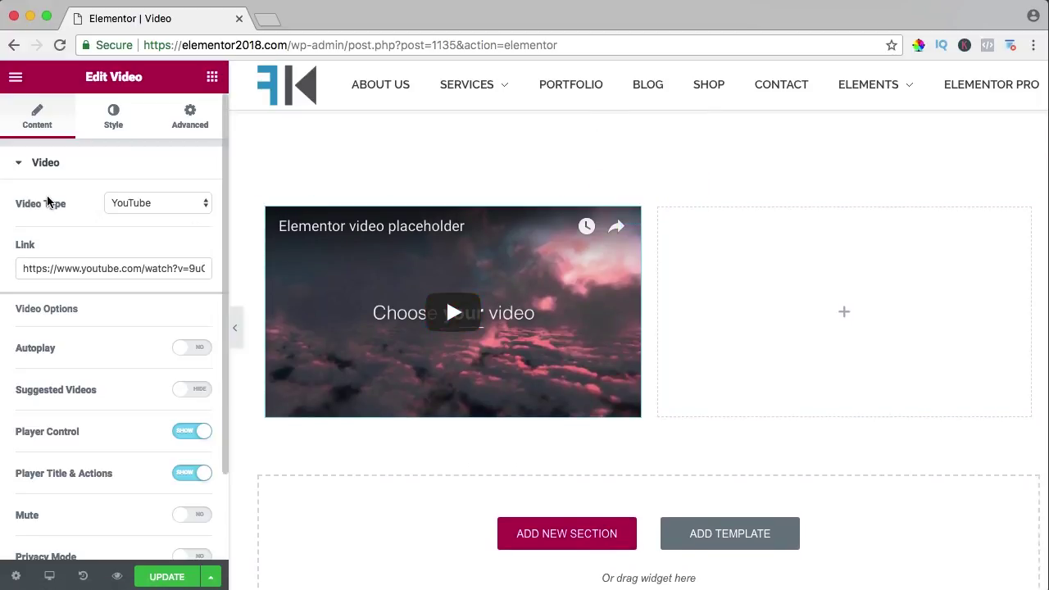
# - Keep YouTube as the video type and open youtube.com in a new browser tab
pyautogui.click(154, 207)
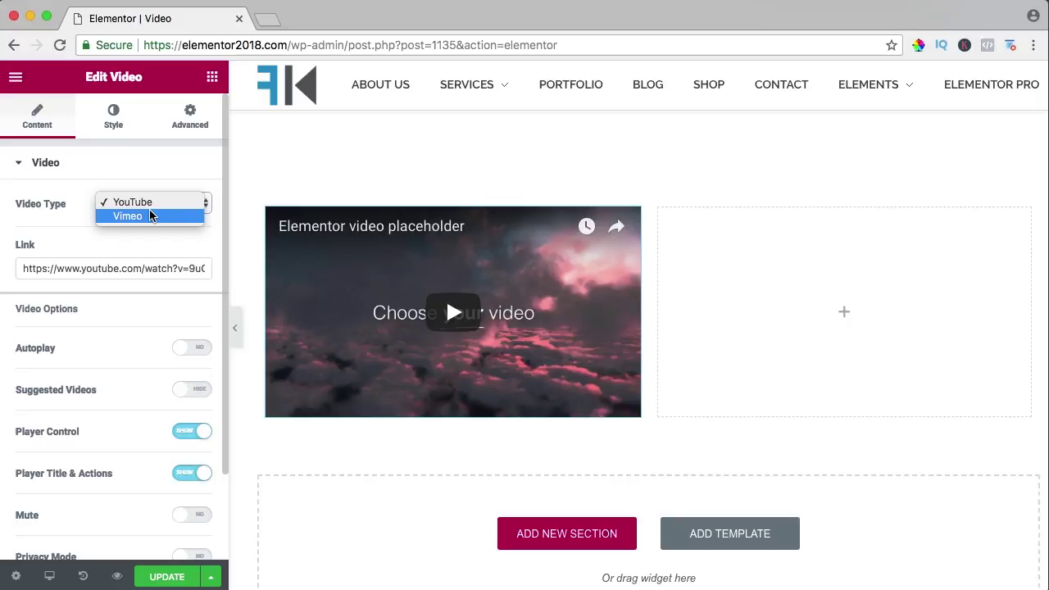
pyautogui.click(73, 203)
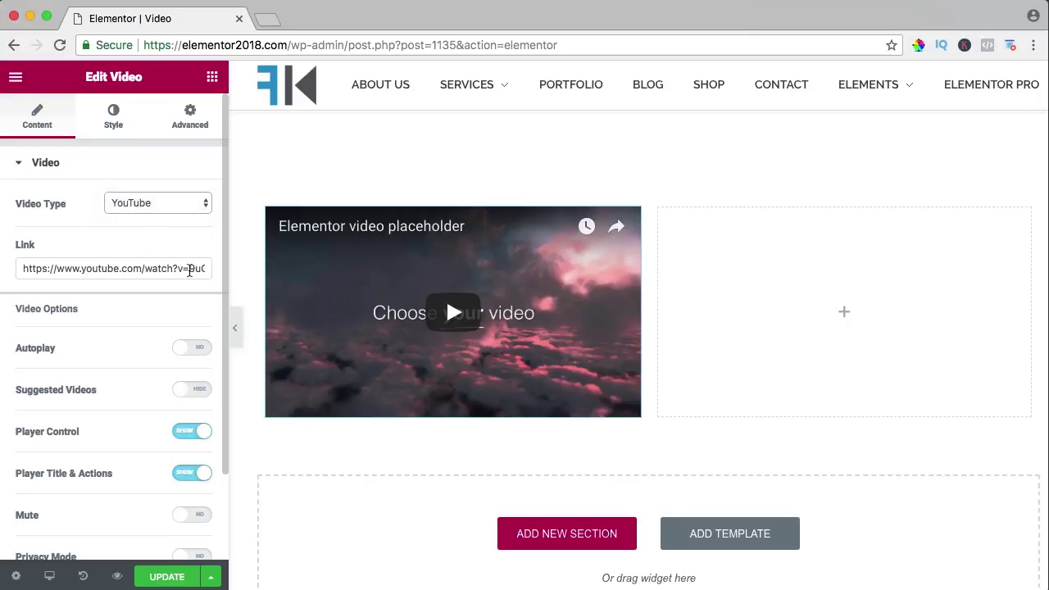
pyautogui.click(266, 18)
pyautogui.write('youtube.com')
pyautogui.press('Return')
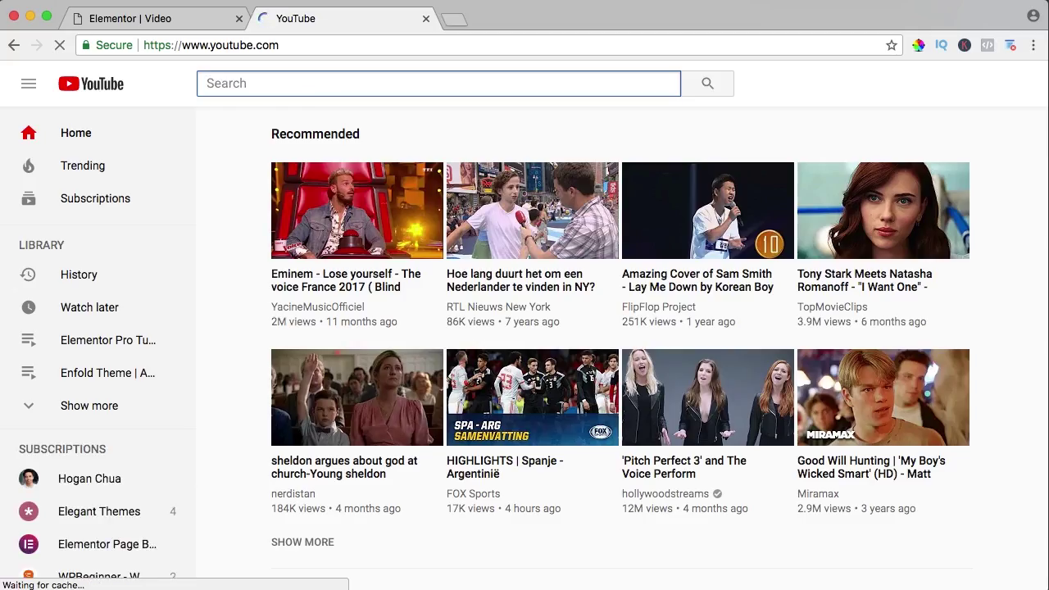
# - Search YouTube for the channel owner's name and copy the link of "How To Fix a Hidden Section Bar In Elementor", closing the YouTube tab
pyautogui.write('ferdy korpershoek')
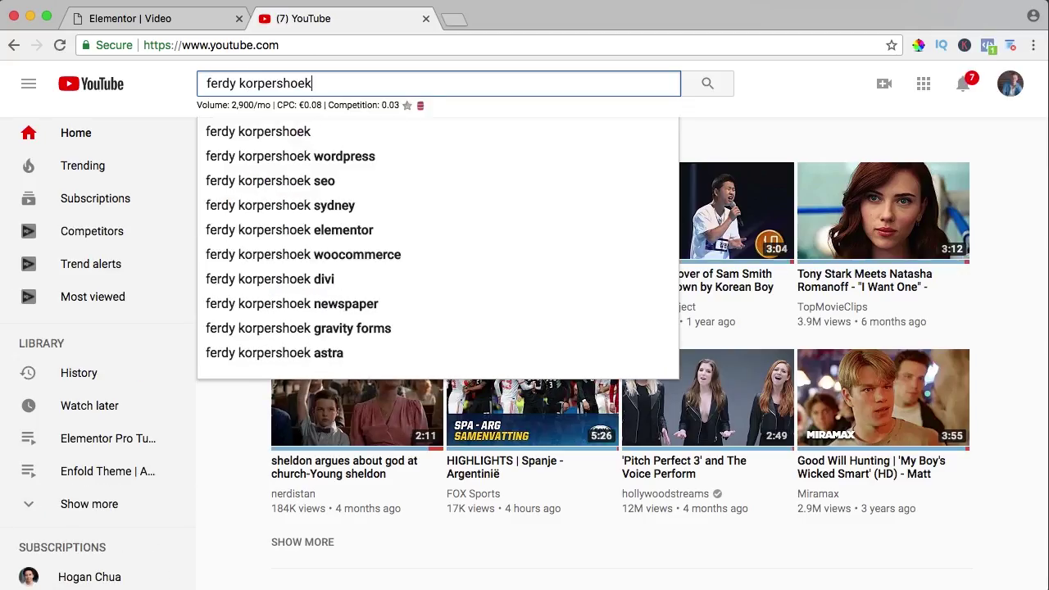
pyautogui.press('Return')
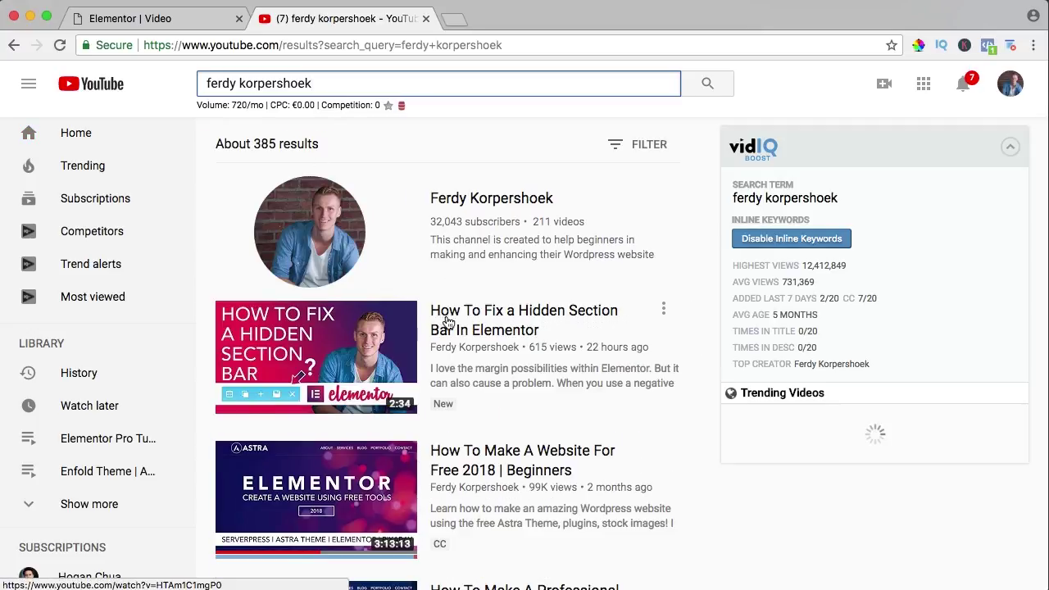
pyautogui.rightClick(508, 318)
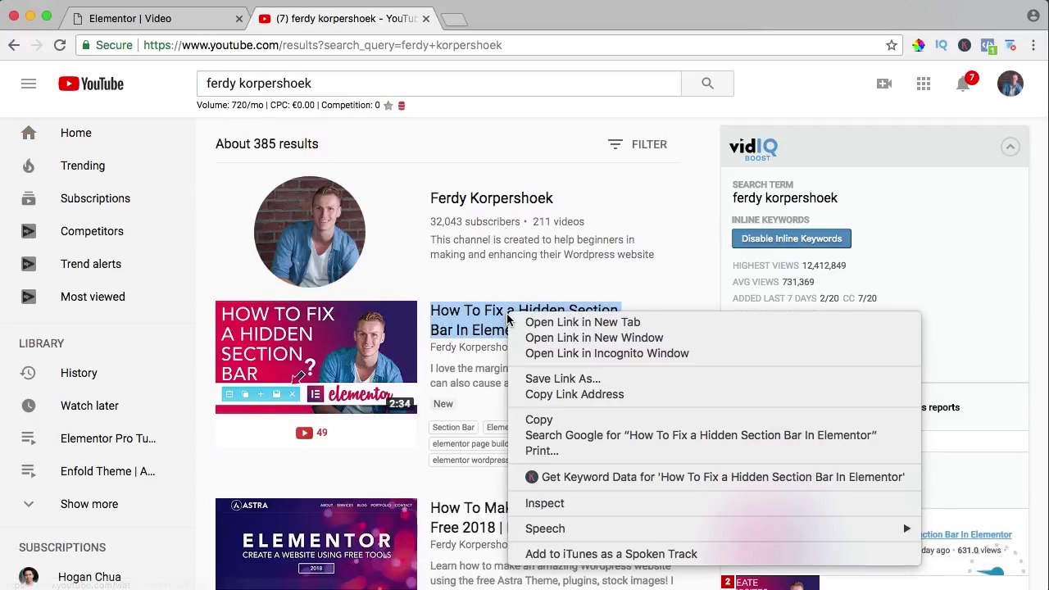
pyautogui.click(574, 393)
pyautogui.click(427, 20)
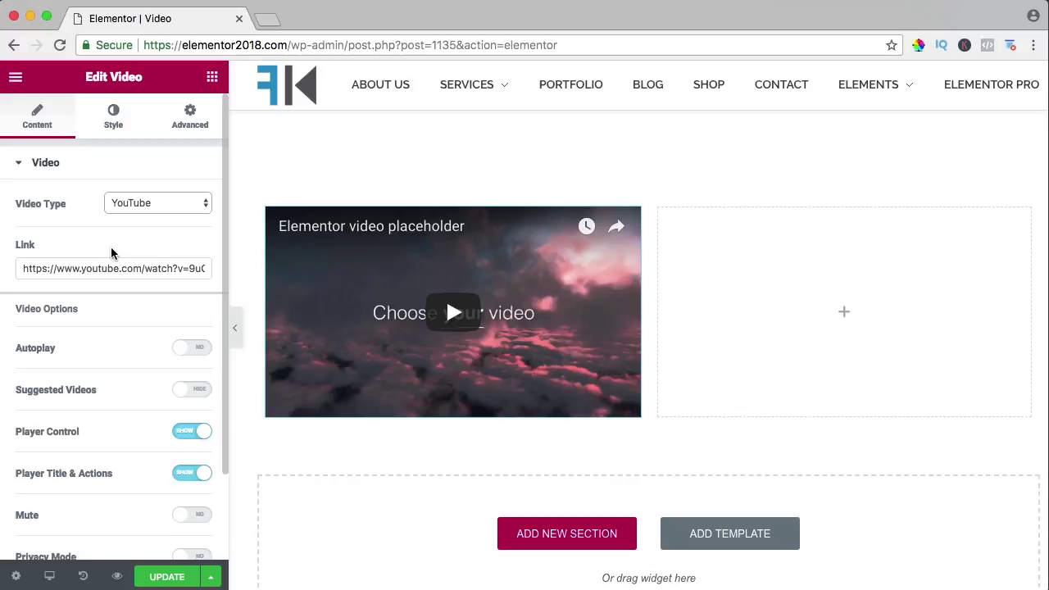
# - Replace the video widget's link with the copied YouTube address and play the video to test it
pyautogui.hotkey('ctrl', 'a')
pyautogui.hotkey('ctrl', 'v')
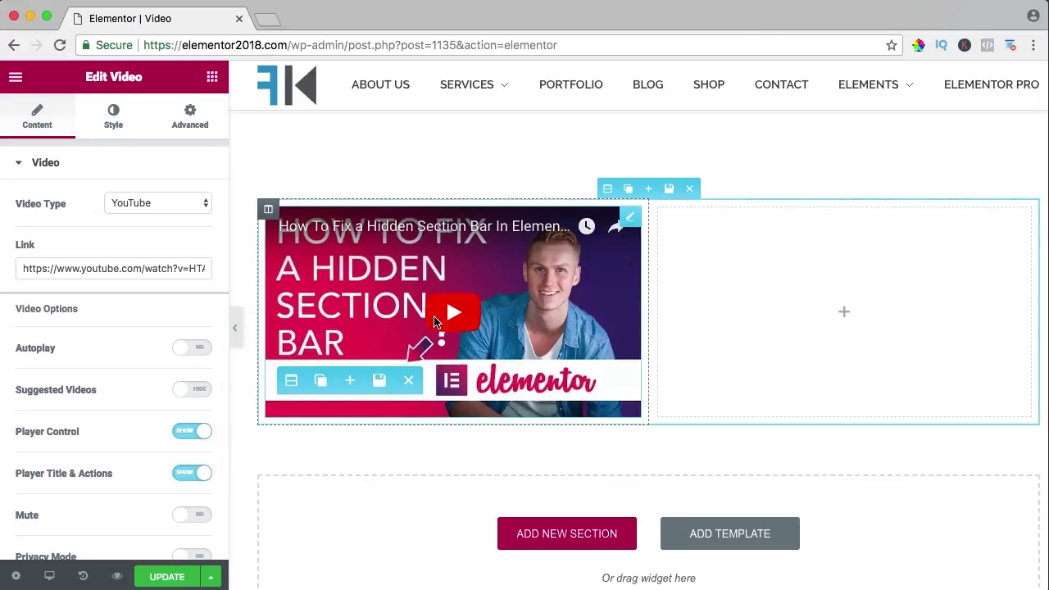
pyautogui.click(382, 330)
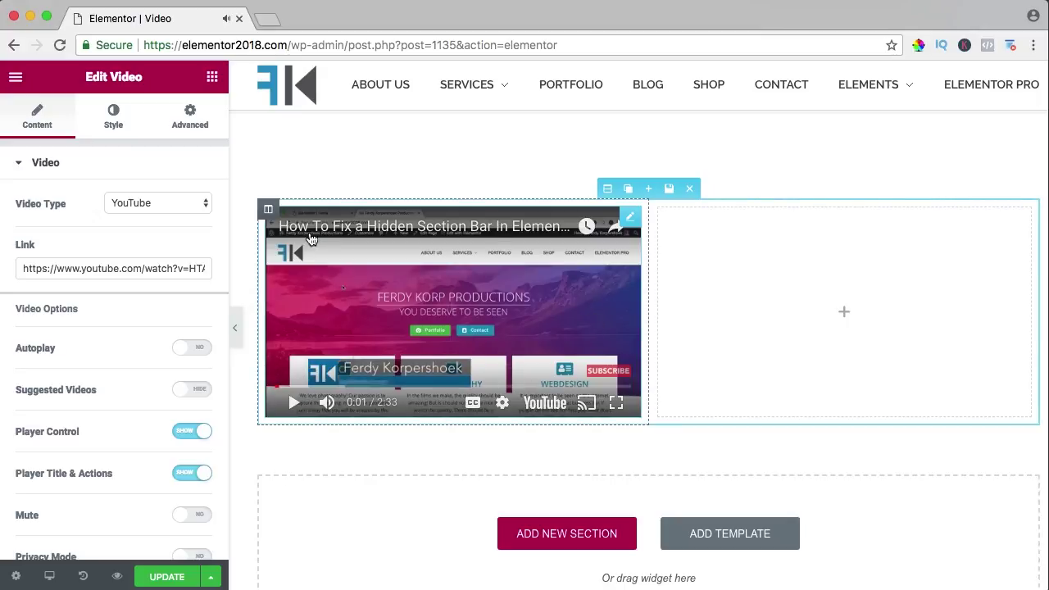
# - Try the Autoplay option on the video and switch it back off
pyautogui.scroll(-3, 86, 317)
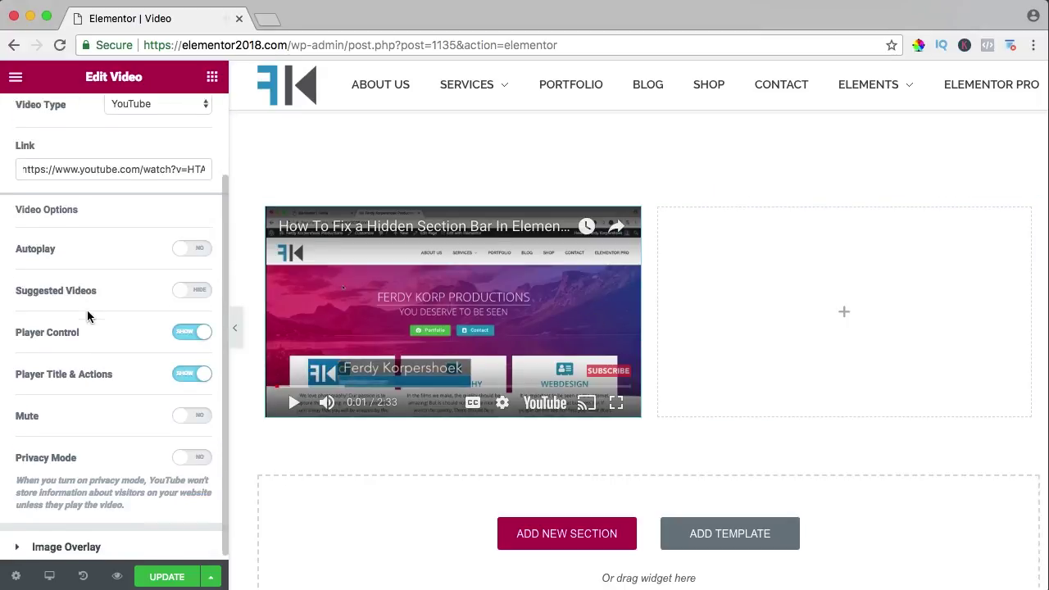
pyautogui.click(190, 247)
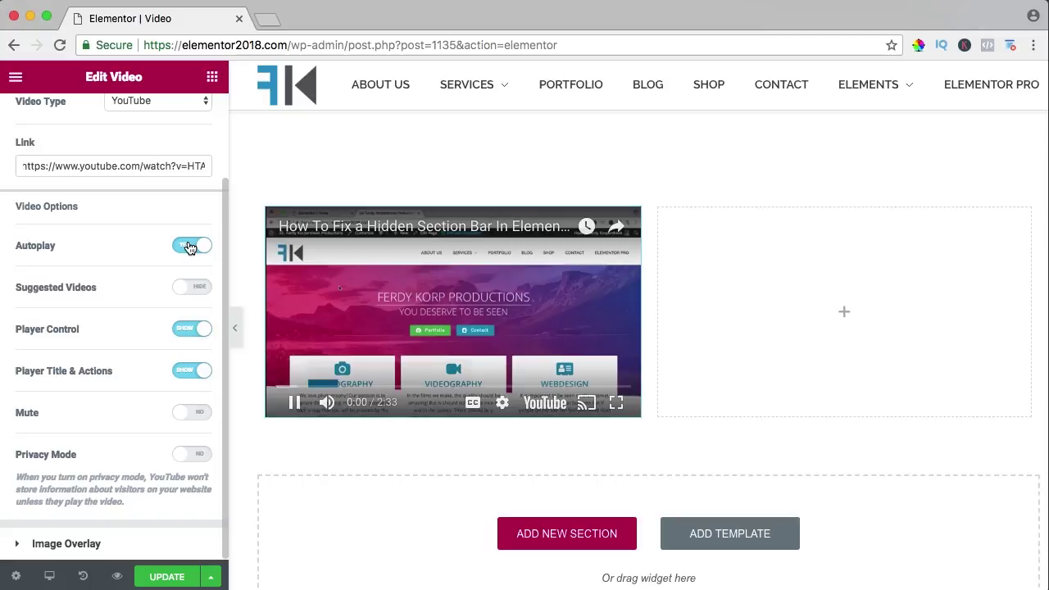
pyautogui.click(194, 247)
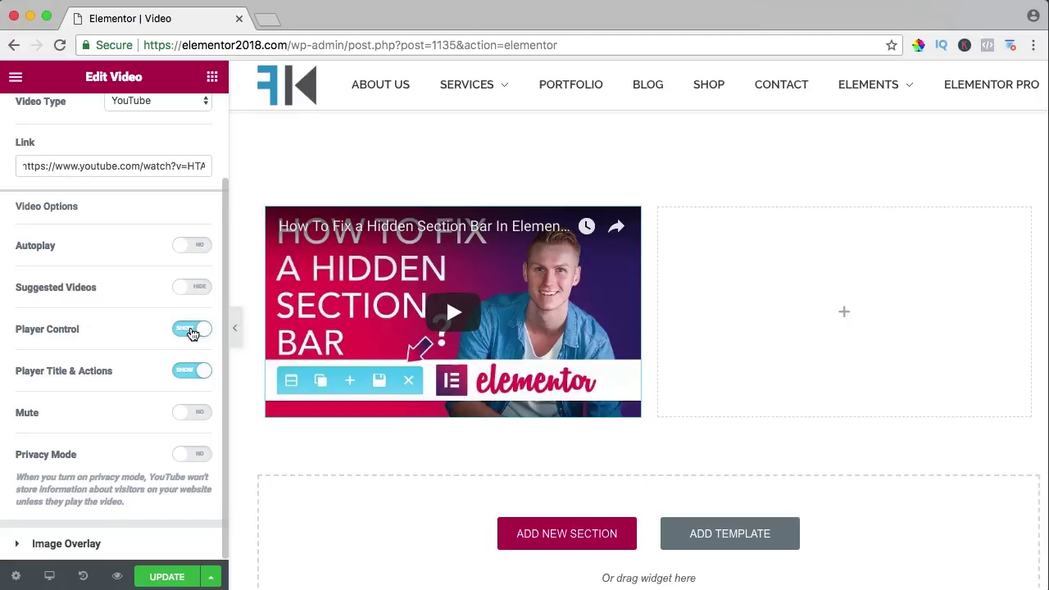
# - Hide the video's Player Control and Player Title & Actions, playing the video to check each change
pyautogui.click(196, 330)
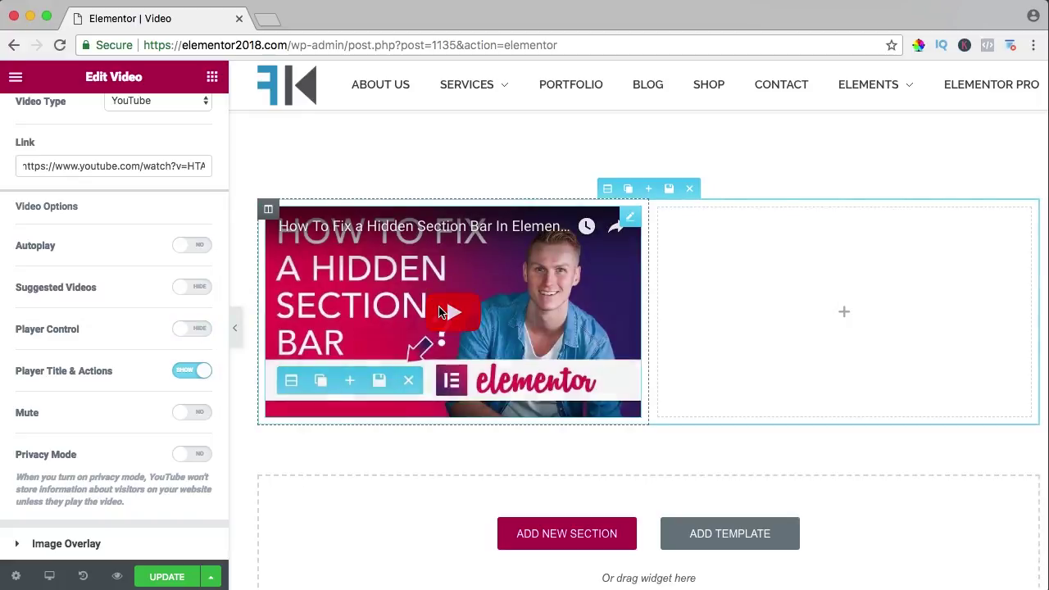
pyautogui.click(441, 313)
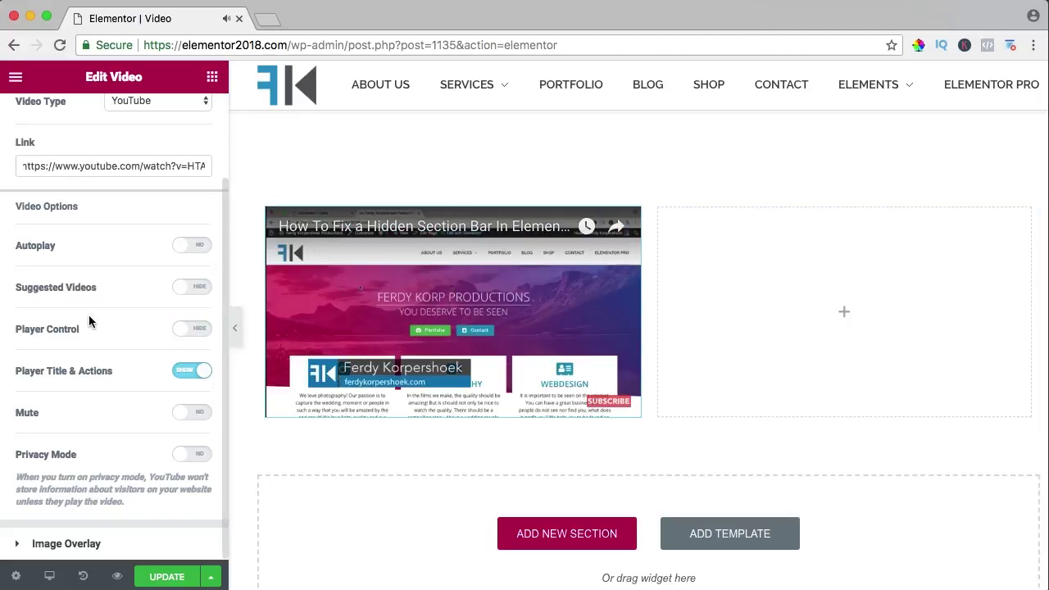
pyautogui.click(187, 373)
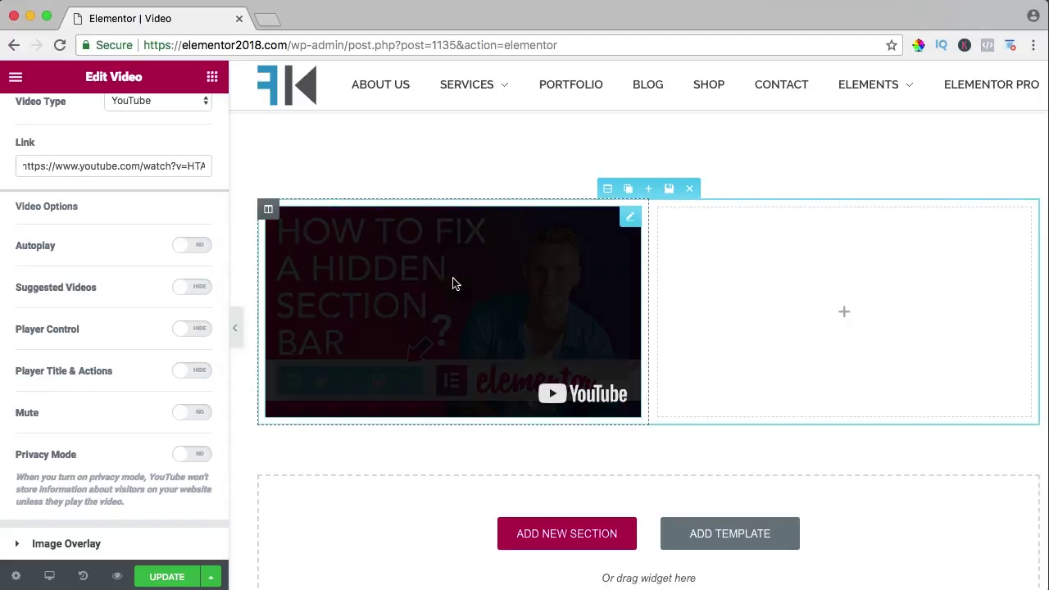
pyautogui.click(456, 283)
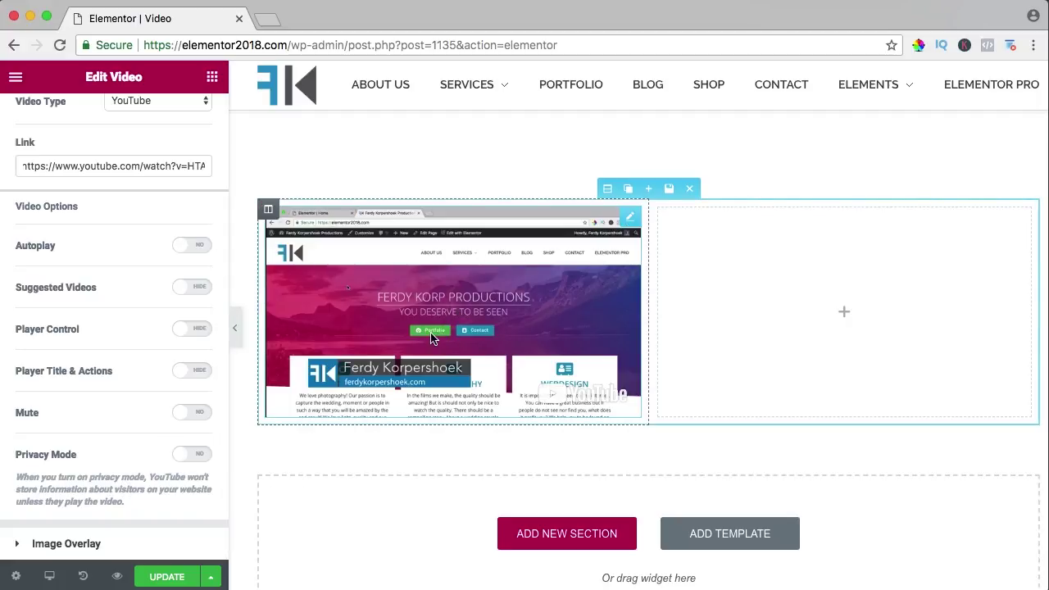
# - Enable the video's image overlay and use the snowboarder photo from the media library as its image
pyautogui.scroll(-2, 369, 328)
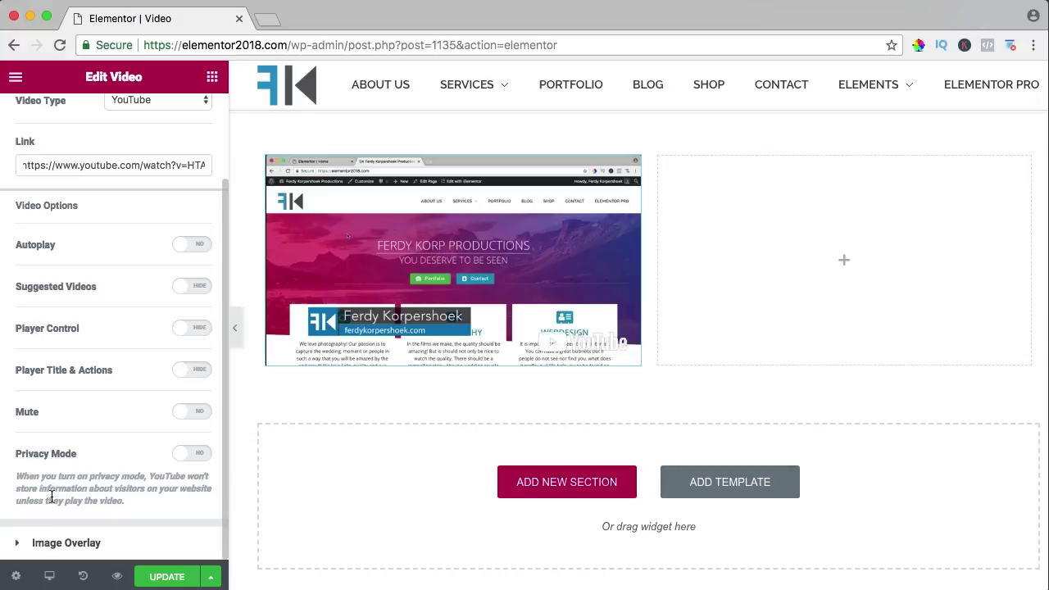
pyautogui.click(51, 544)
pyautogui.click(192, 241)
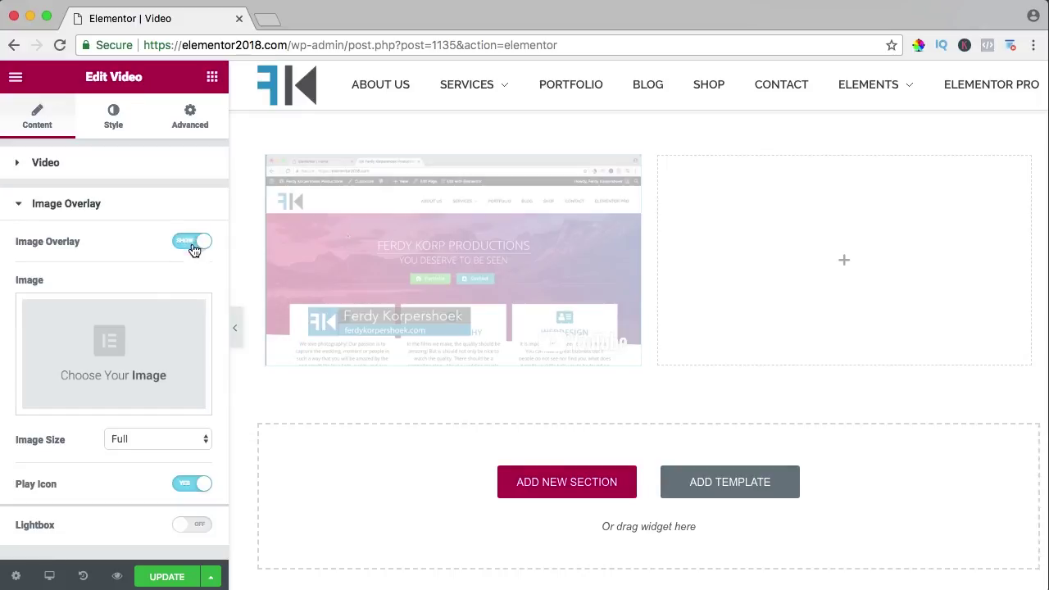
pyautogui.click(124, 342)
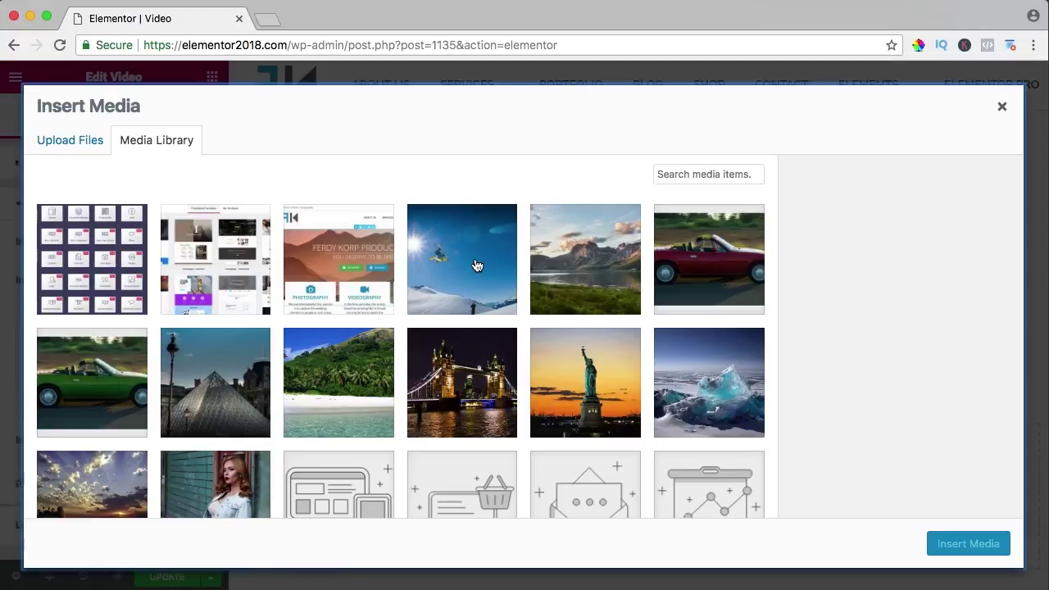
pyautogui.click(472, 262)
pyautogui.click(957, 542)
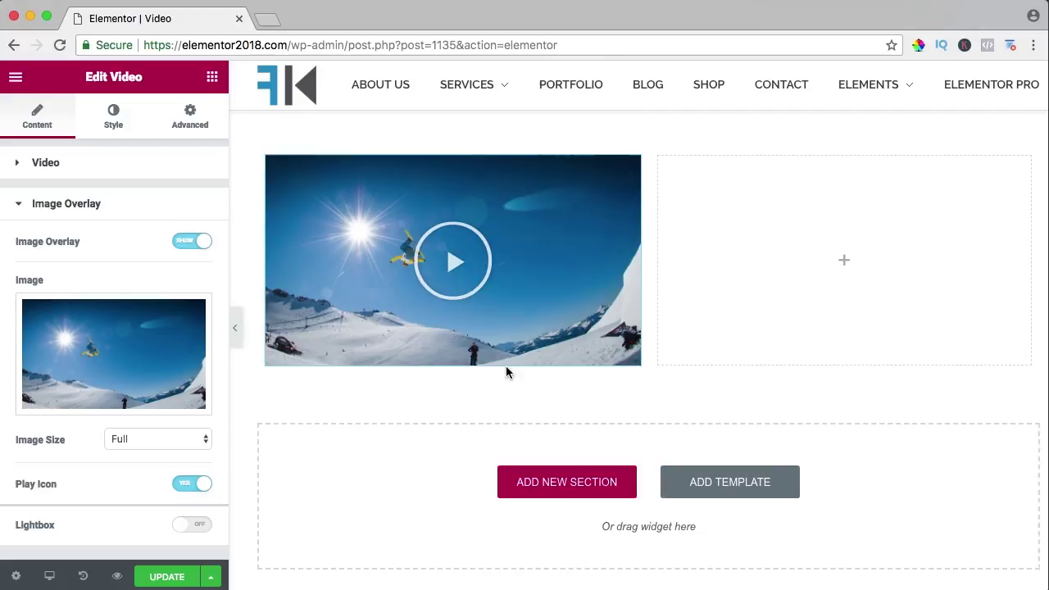
# - Try the Thumbnail - 150 x 150 size for the overlay image and change it to Post-thumbnail - 280 x 180
pyautogui.click(131, 439)
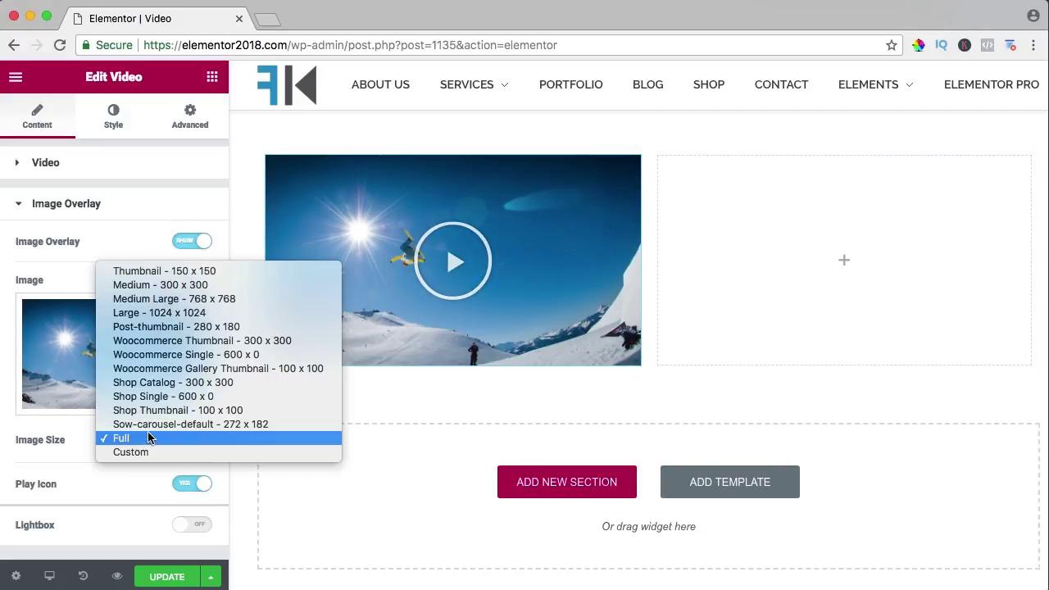
pyautogui.click(159, 276)
pyautogui.click(156, 439)
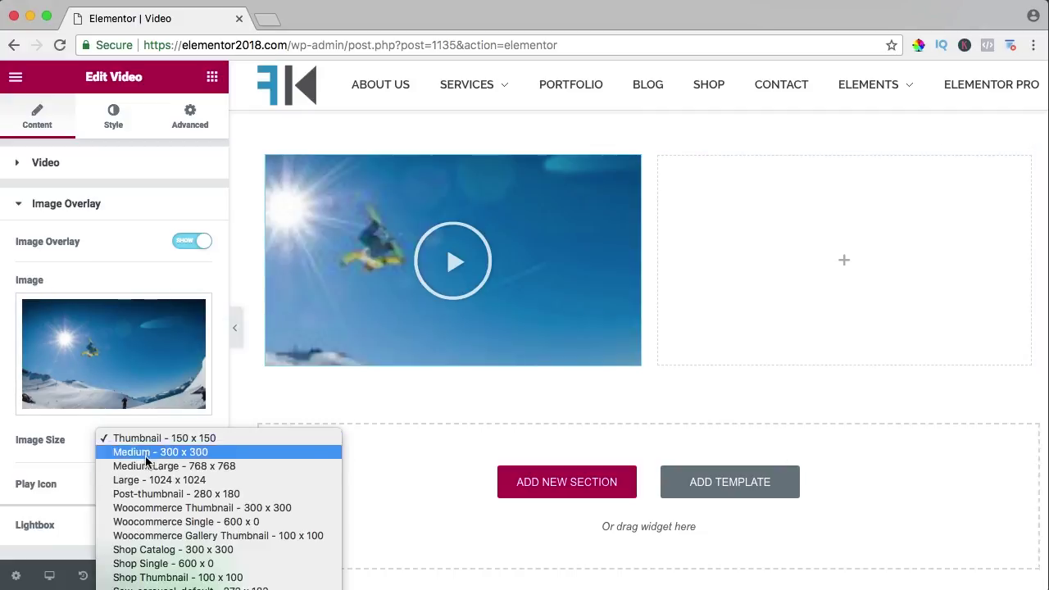
pyautogui.click(137, 495)
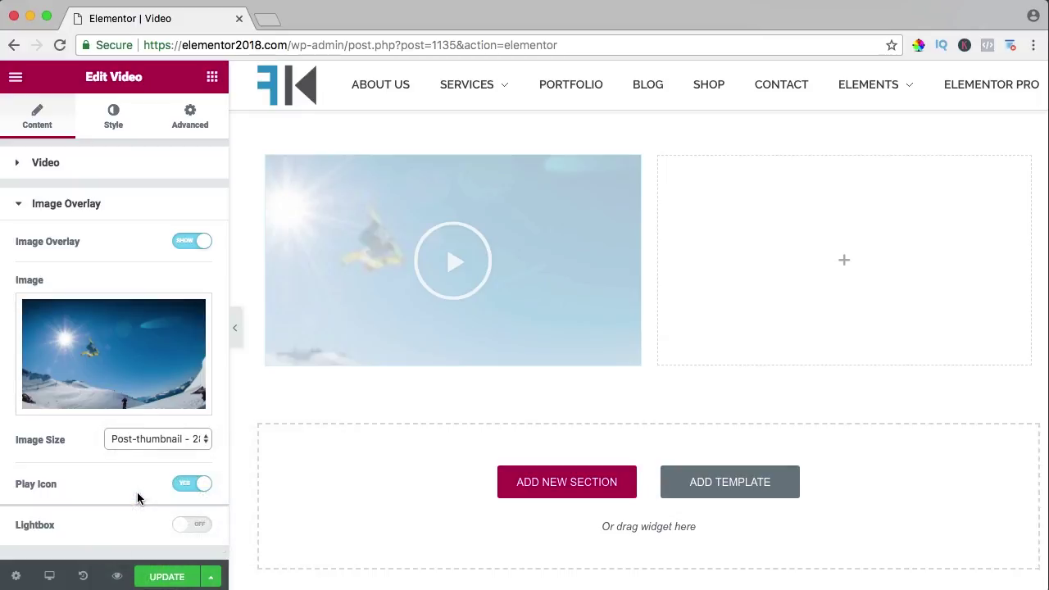
# - Set the overlay's Image Size to Full, then switch its Play Icon off and back on
pyautogui.click(145, 439)
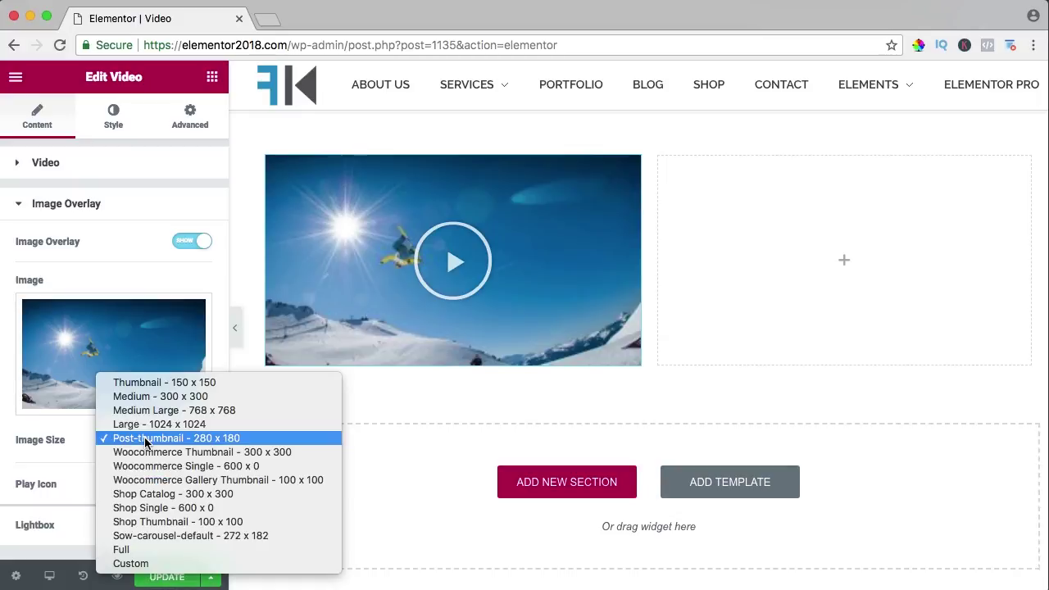
pyautogui.click(145, 549)
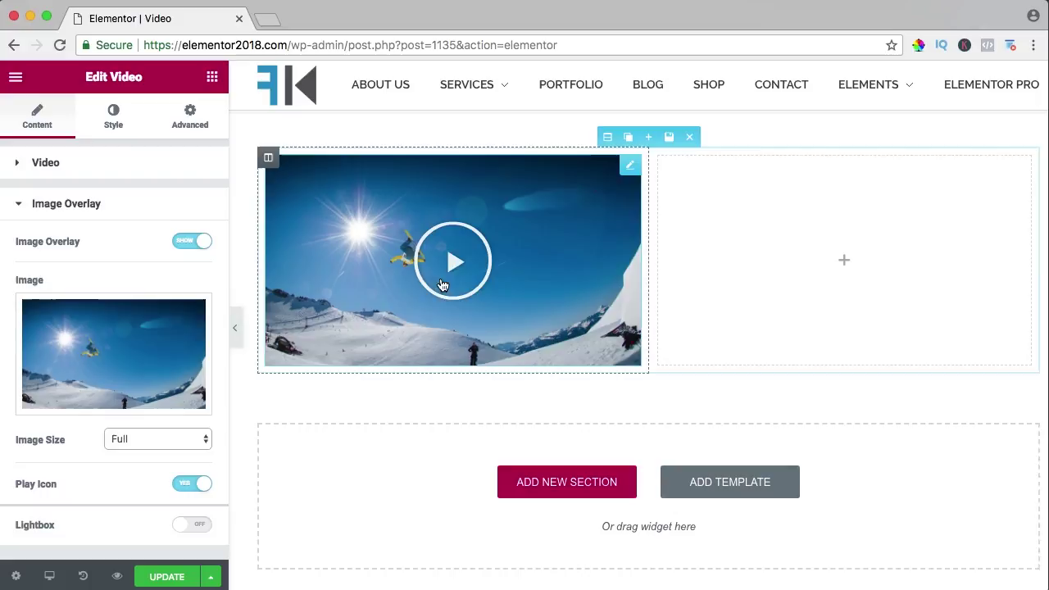
pyautogui.click(197, 485)
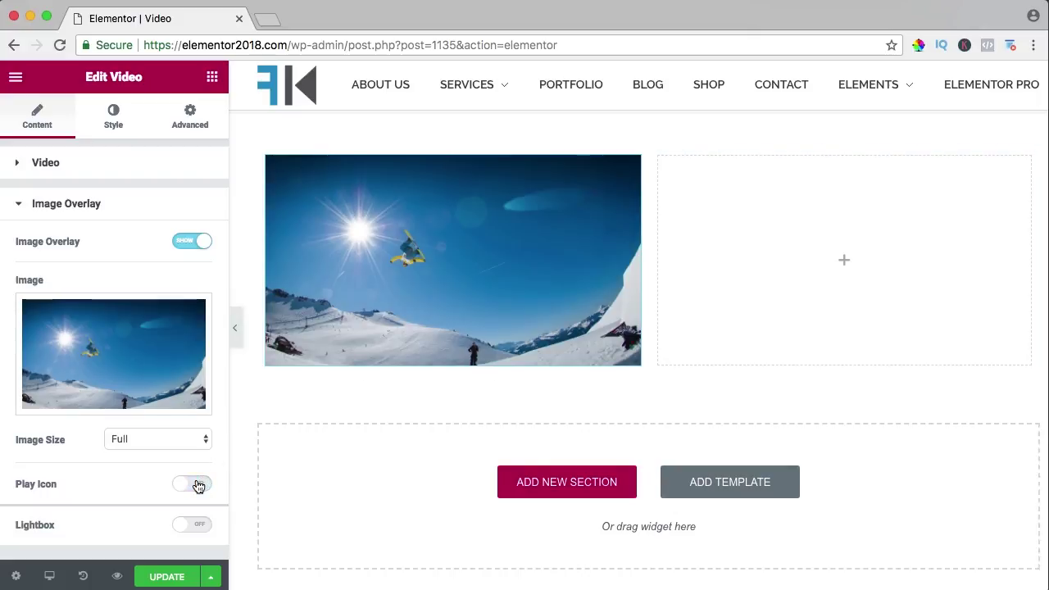
pyautogui.click(197, 484)
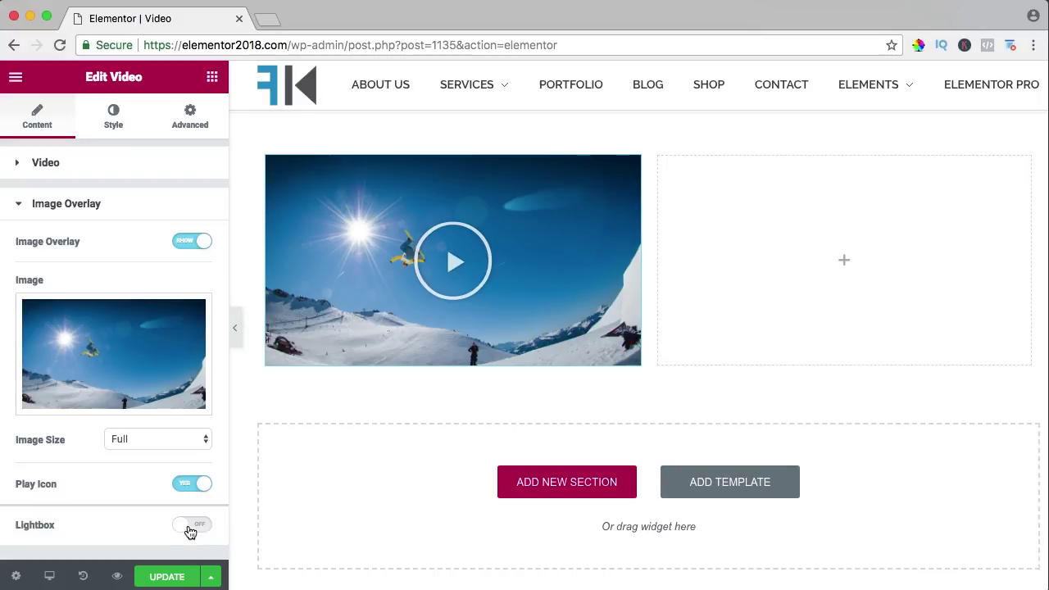
# - Turn on the video's Lightbox, play the video in the page preview, close the lightbox and return to the editor
pyautogui.click(190, 528)
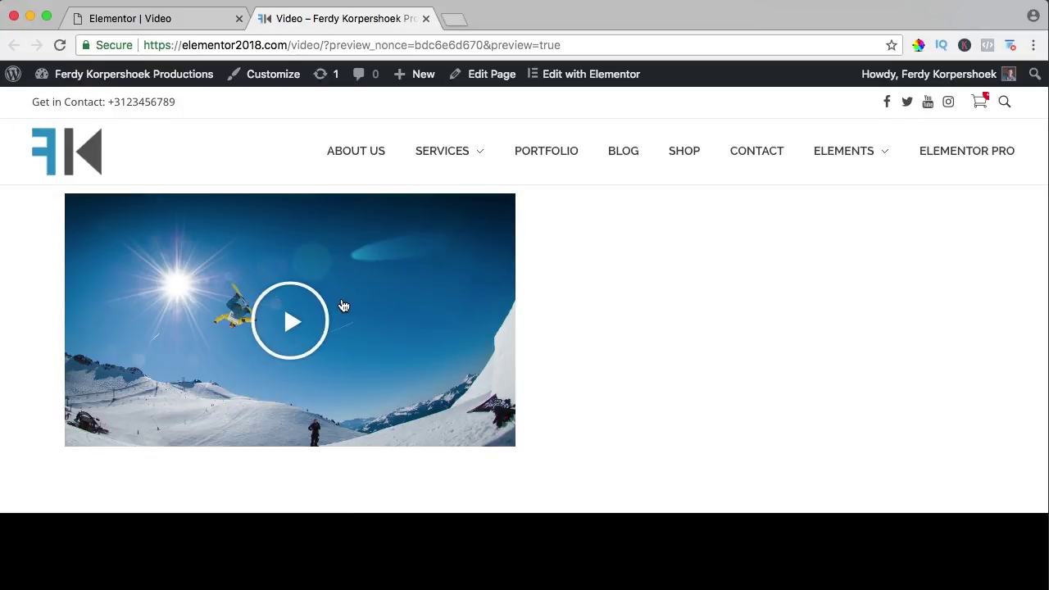
pyautogui.click(343, 306)
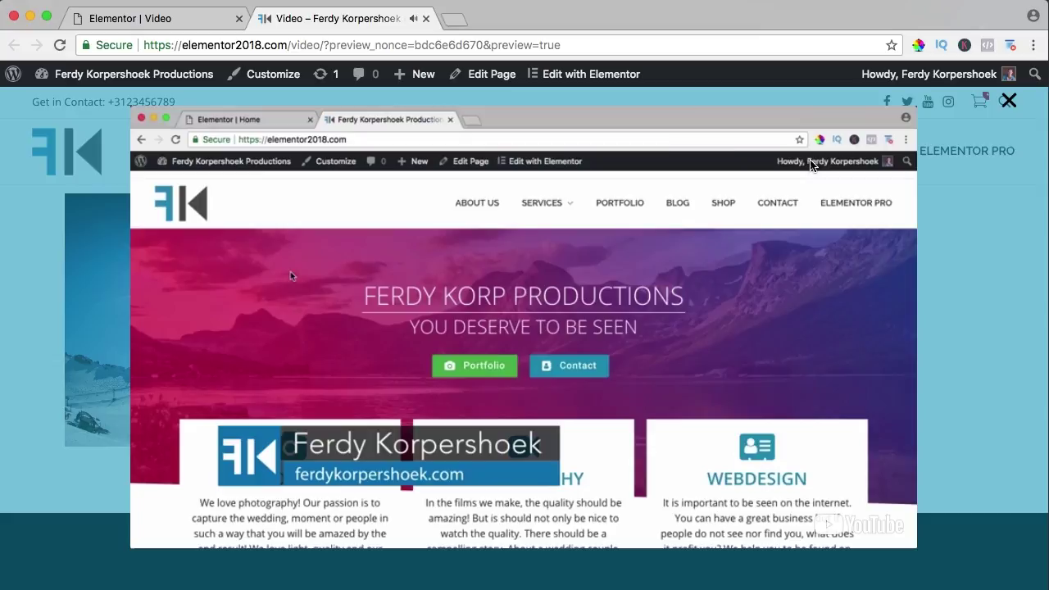
pyautogui.click(603, 295)
pyautogui.click(1008, 100)
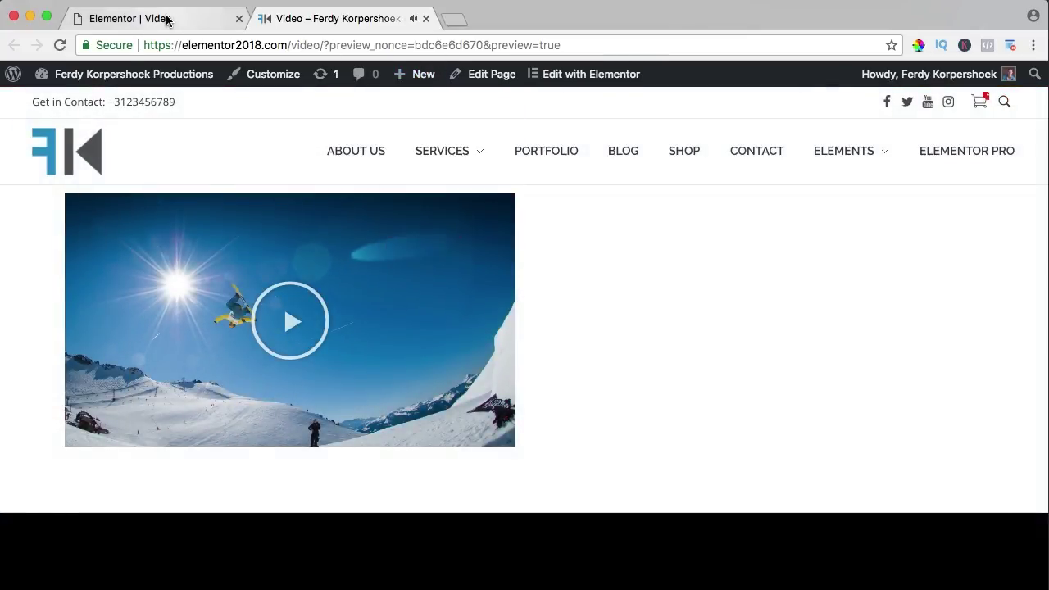
pyautogui.click(168, 18)
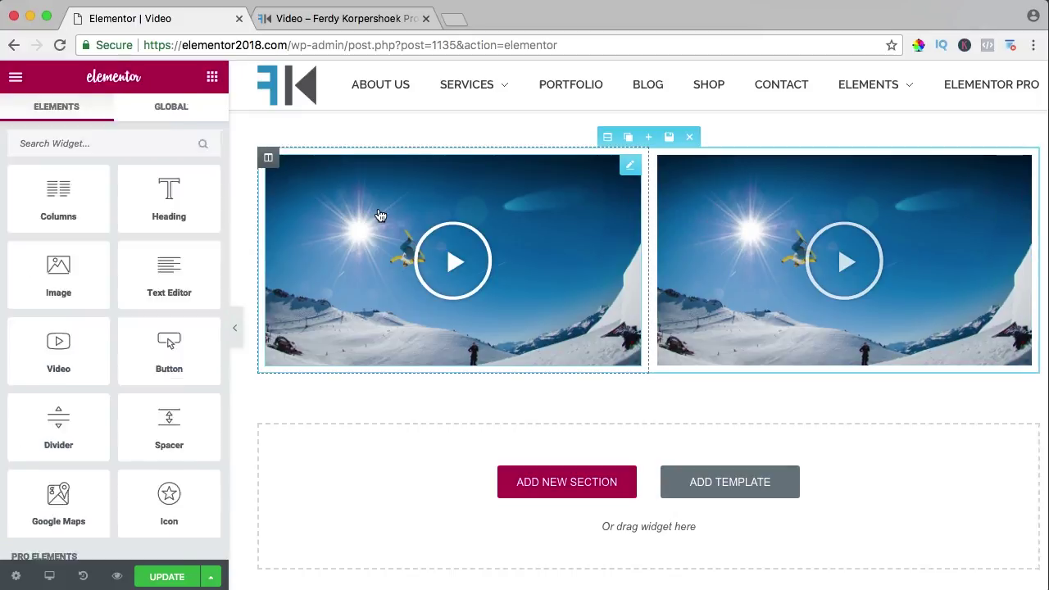
# - Try the Suggested Videos option on the first column's video and switch it back off
pyautogui.click(366, 217)
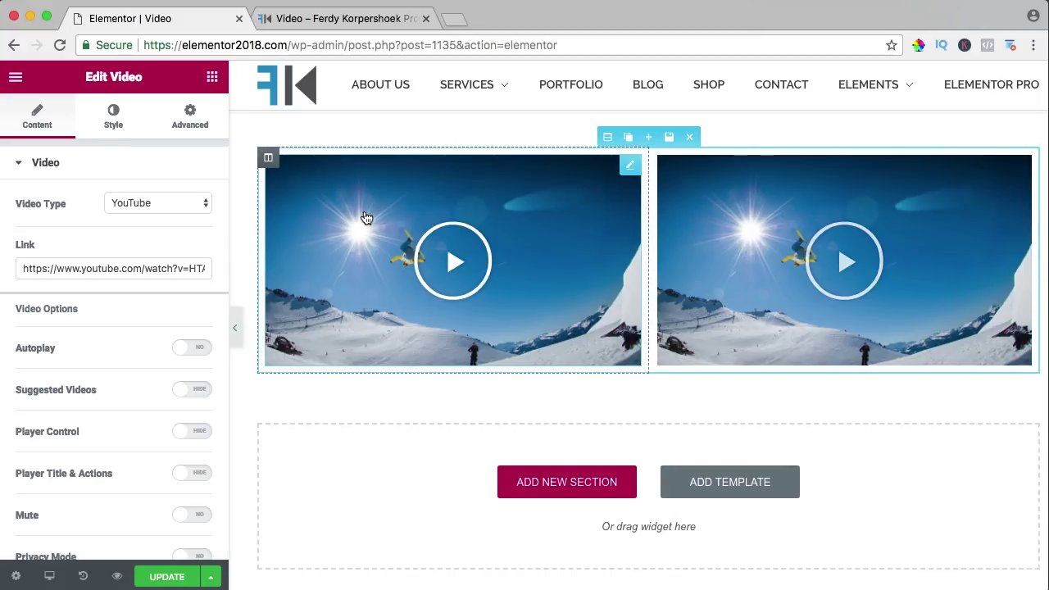
pyautogui.click(57, 392)
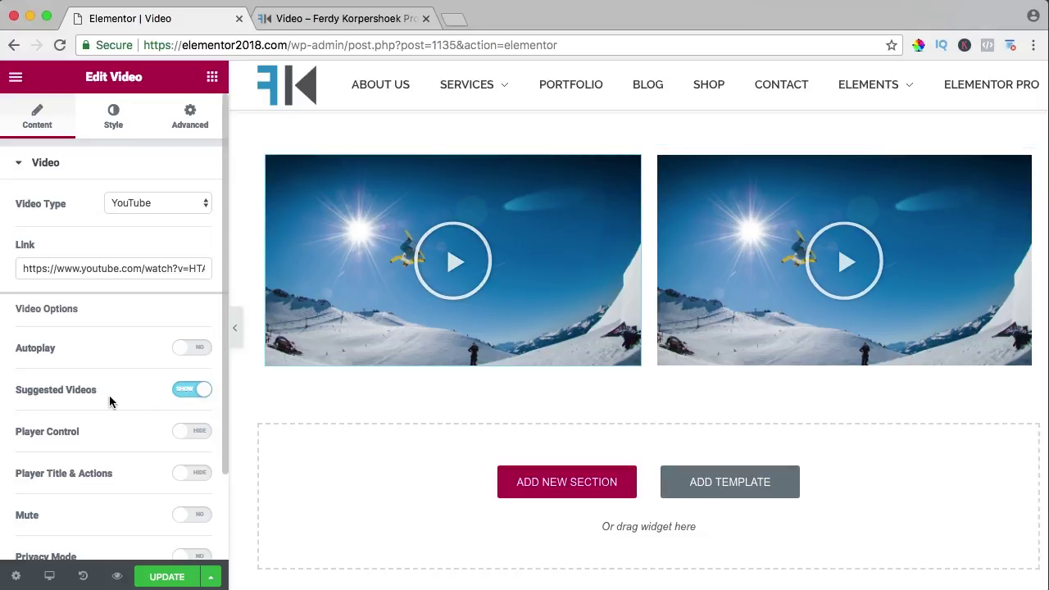
pyautogui.click(192, 392)
# - Replace the second column's video with a new Video widget and set its Video Type to Vimeo
pyautogui.click(1000, 176)
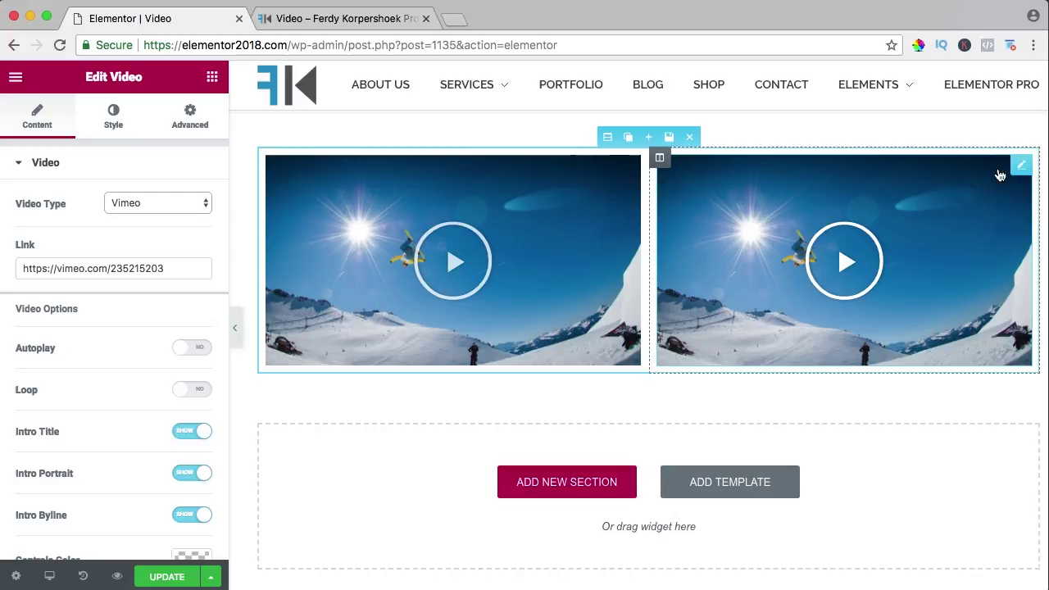
pyautogui.click(961, 166)
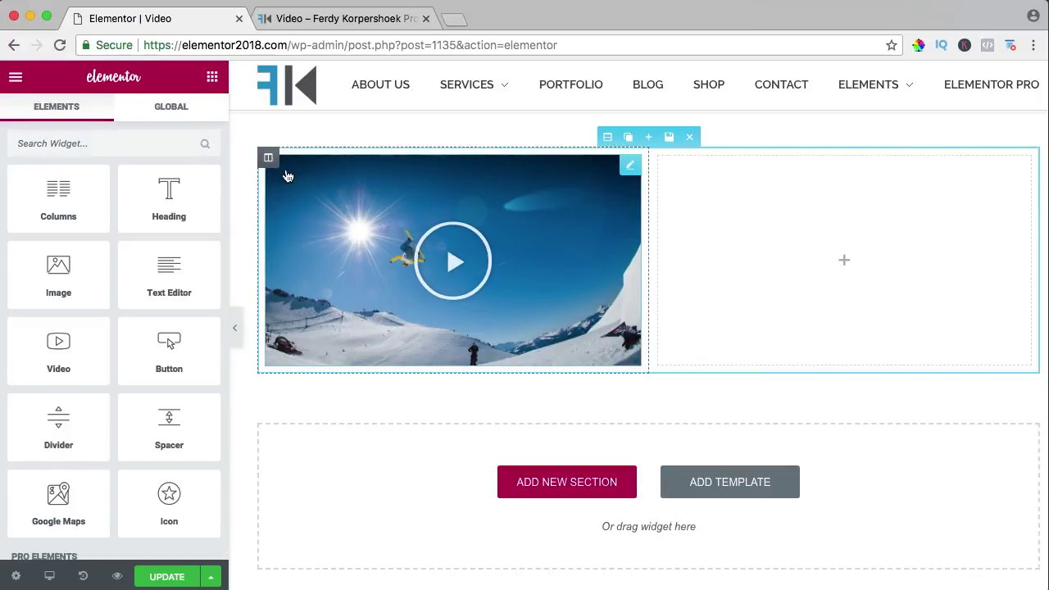
pyautogui.moveTo(58, 350); pyautogui.dragTo(794, 238)
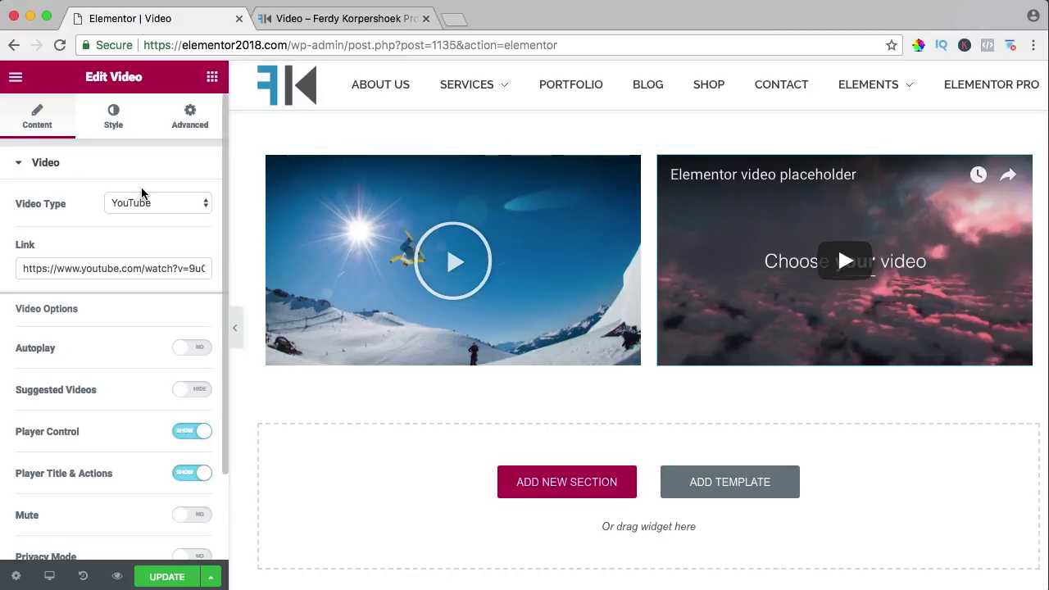
pyautogui.click(127, 216)
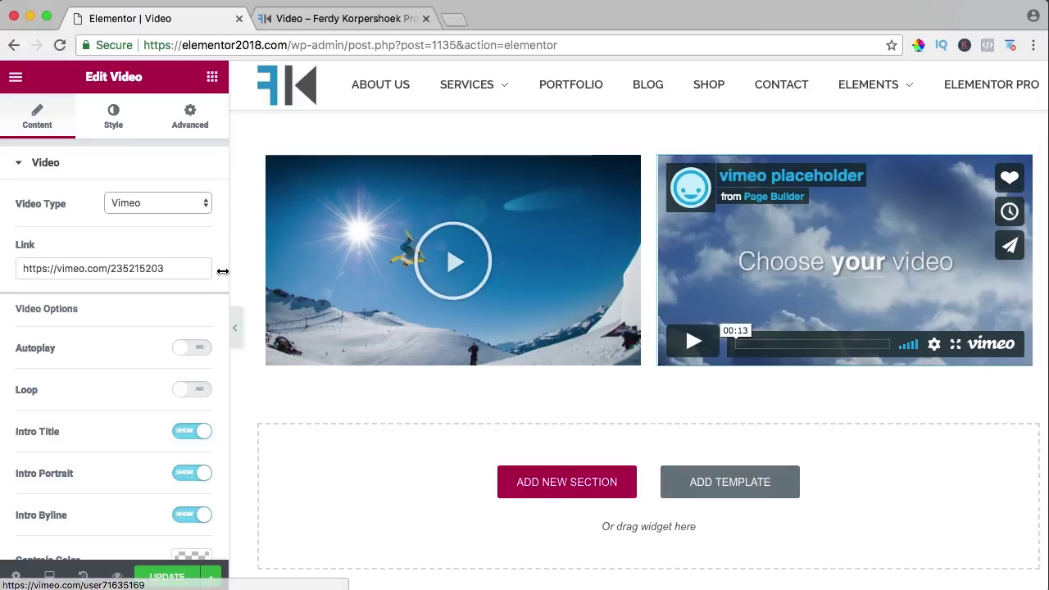
# - Open vimeo.com in a new tab, copy the link address of "Make A Website In 1 Hour" and close the tab
pyautogui.click(454, 22)
pyautogui.write('vimeo.com')
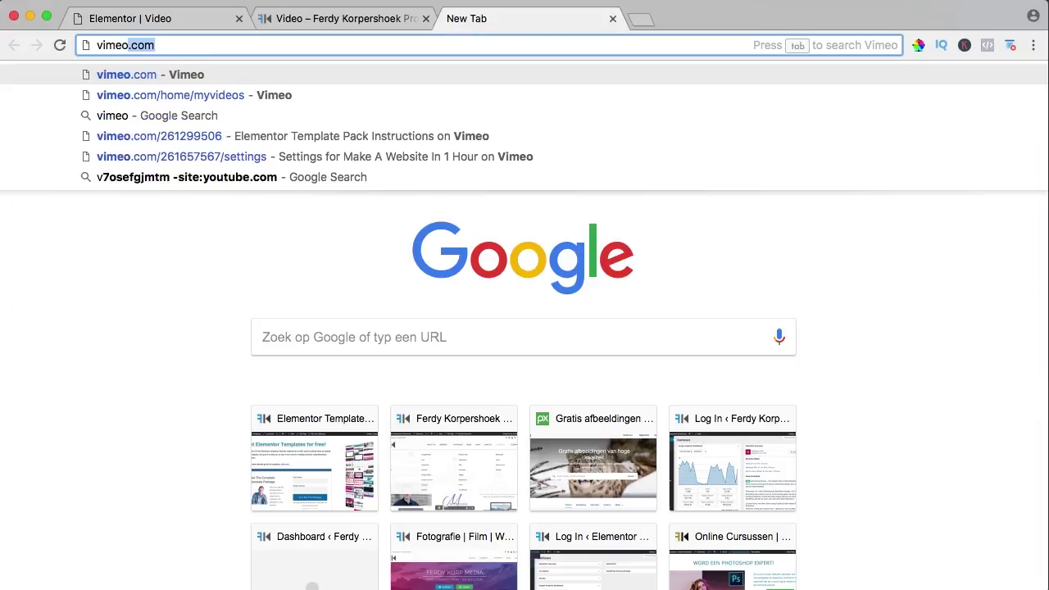
pyautogui.press('Return')
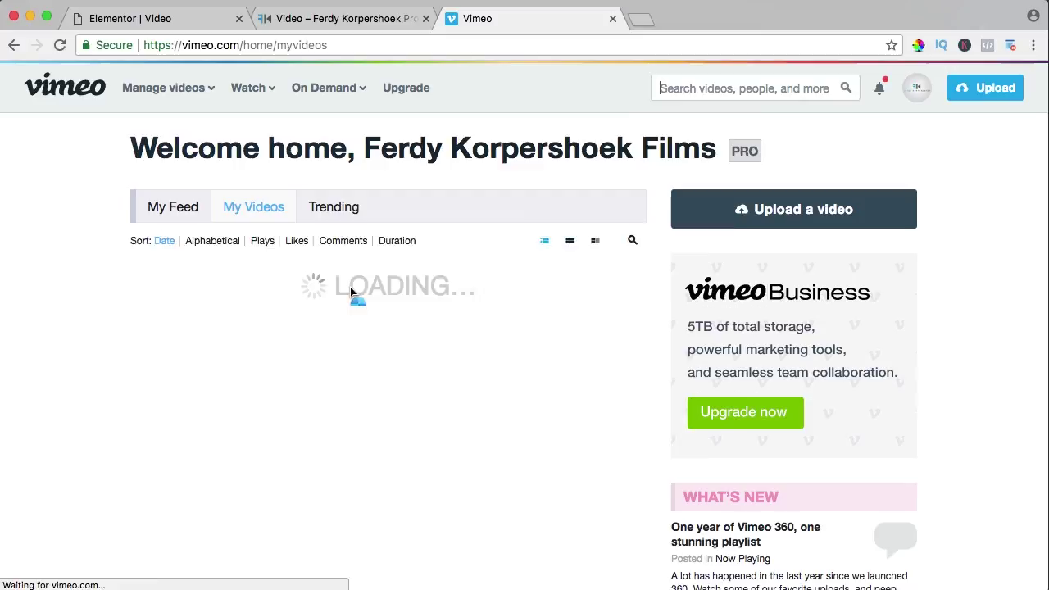
pyautogui.scroll(-3, 375, 491)
pyautogui.rightClick(386, 478)
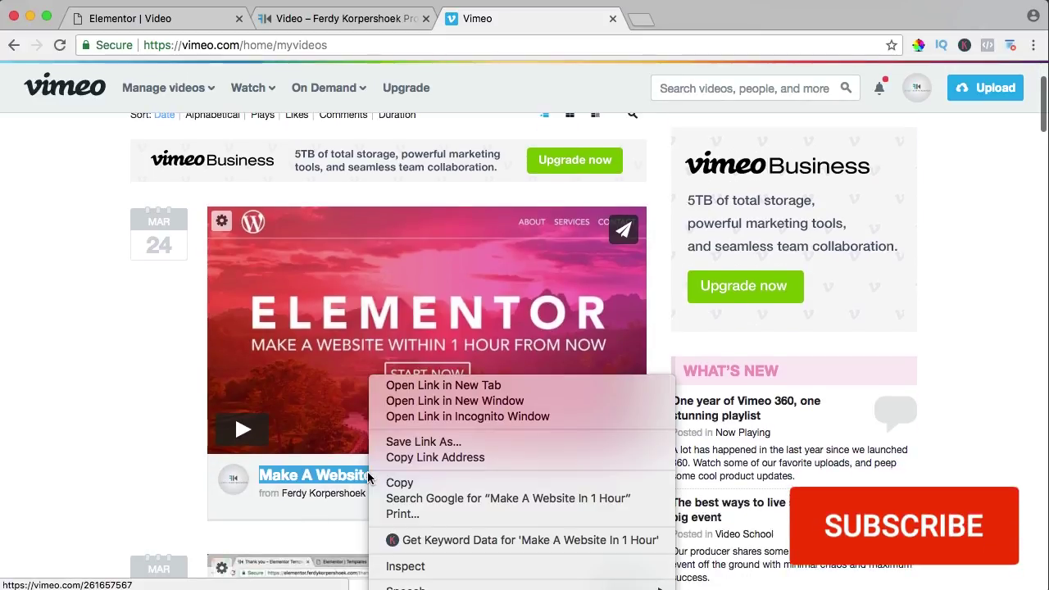
pyautogui.click(434, 457)
pyautogui.click(612, 18)
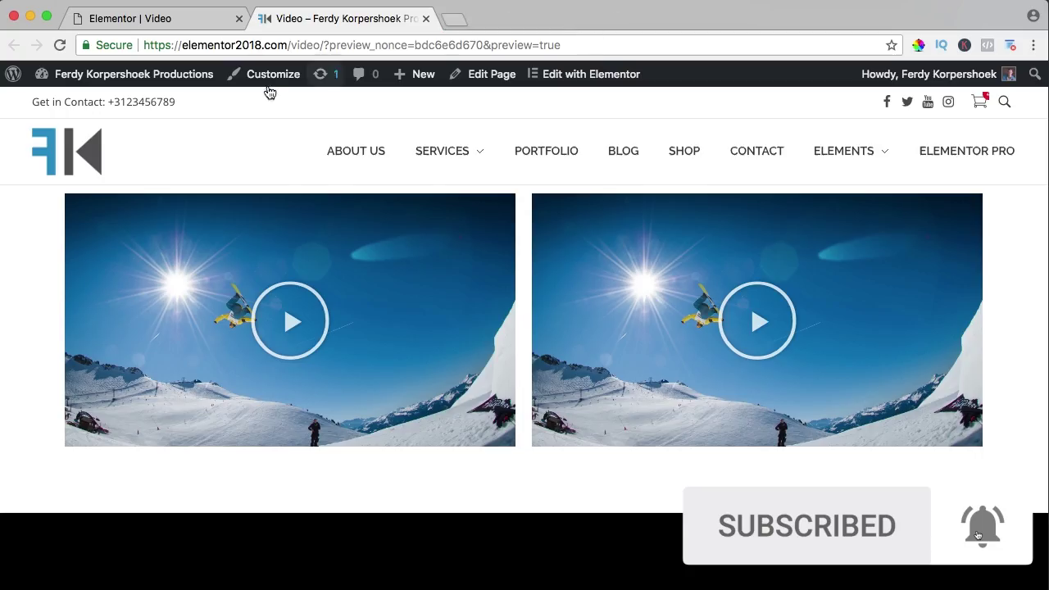
pyautogui.click(182, 21)
pyautogui.tripleClick(96, 268)
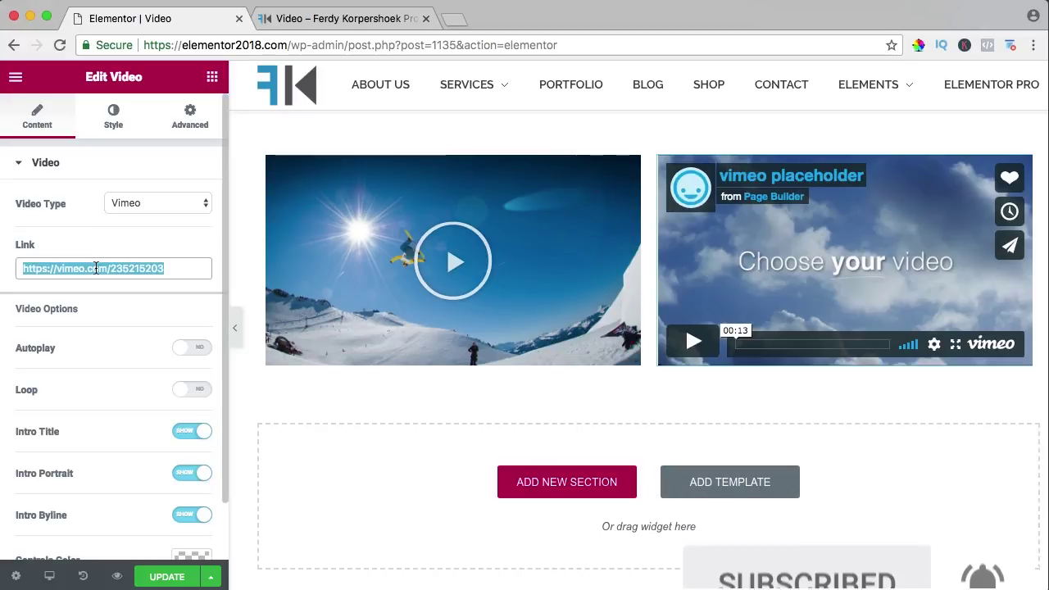
pyautogui.press('super+v')
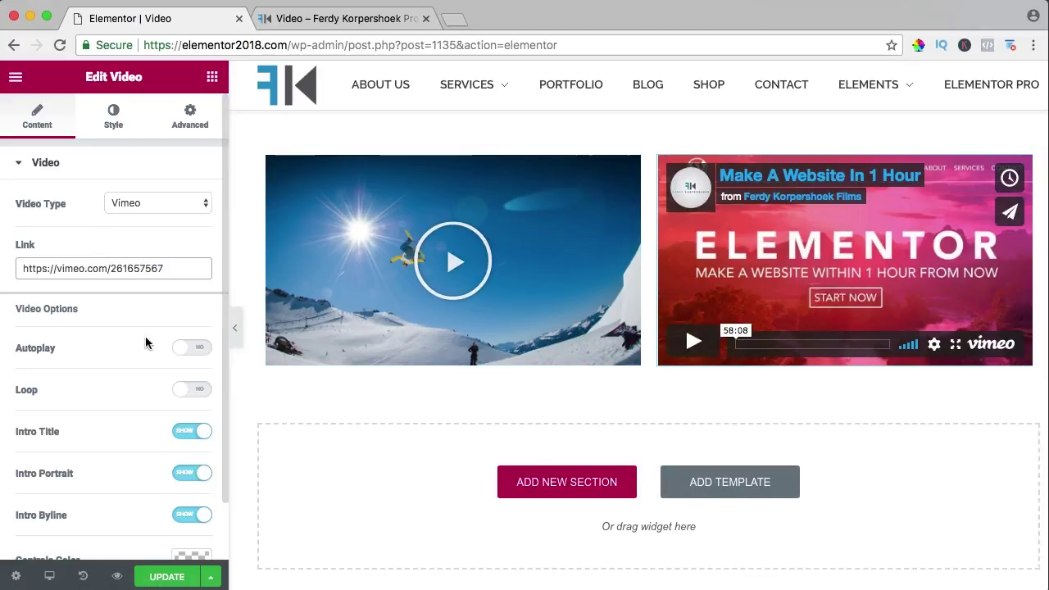
# - Try Autoplay on the Vimeo video, switch it back off, and hide its Intro Title, Intro Portrait and Intro Byline
pyautogui.click(193, 351)
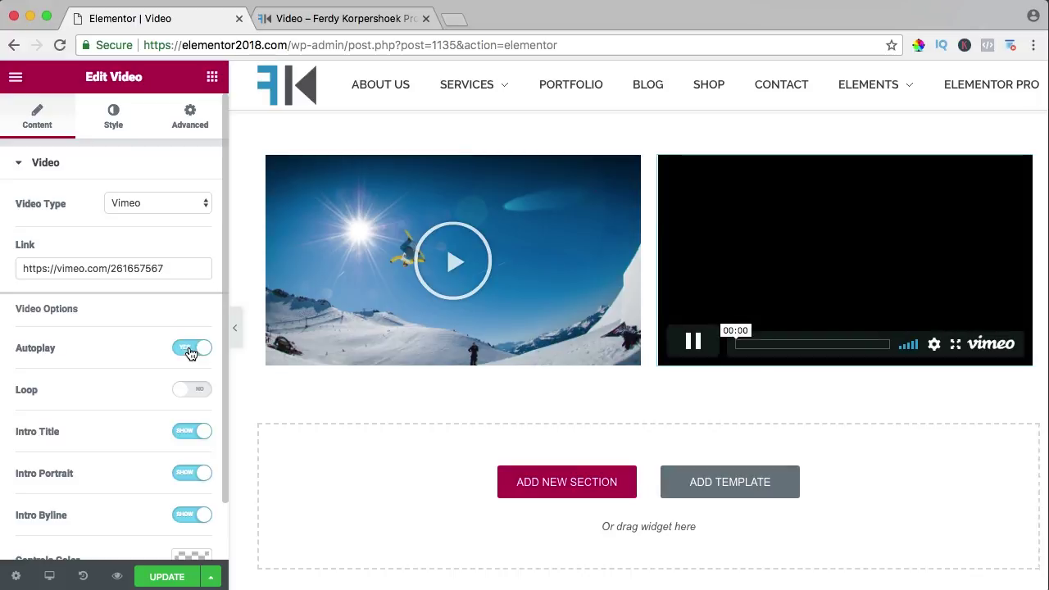
pyautogui.click(188, 352)
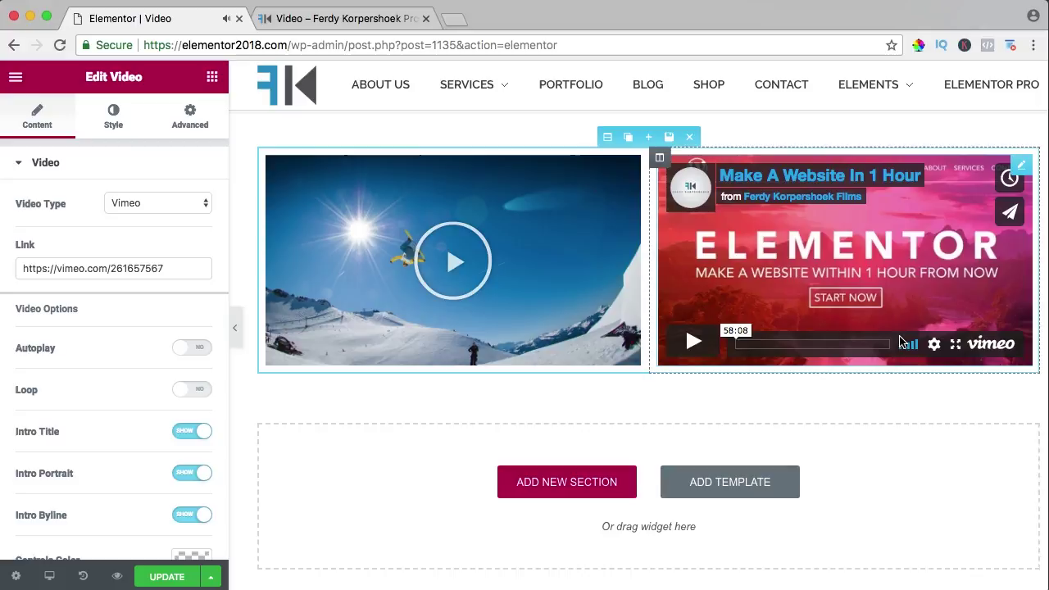
pyautogui.scroll(-2, 150, 360)
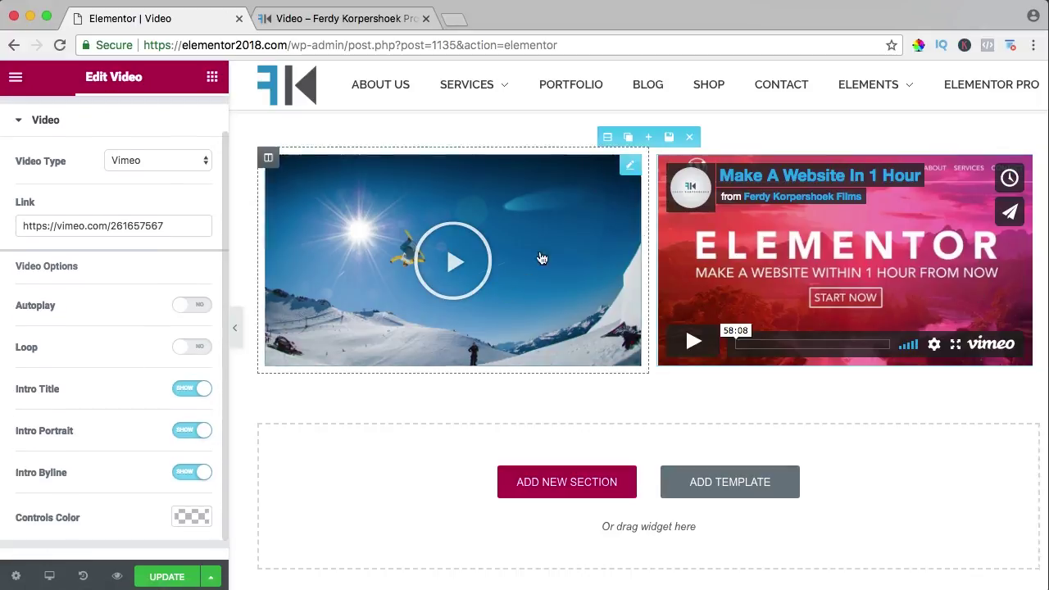
pyautogui.click(190, 397)
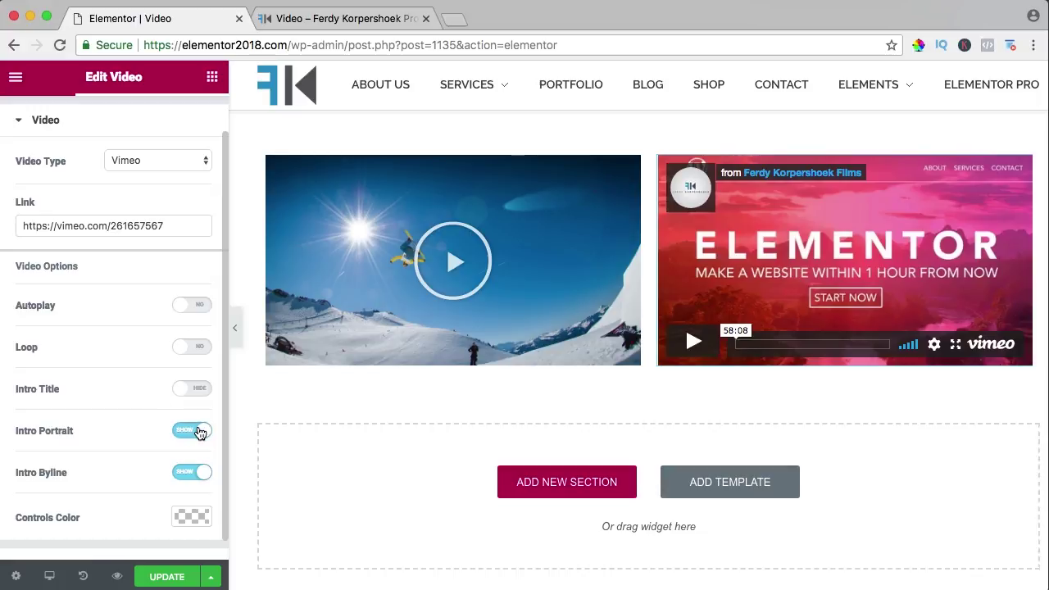
pyautogui.click(187, 435)
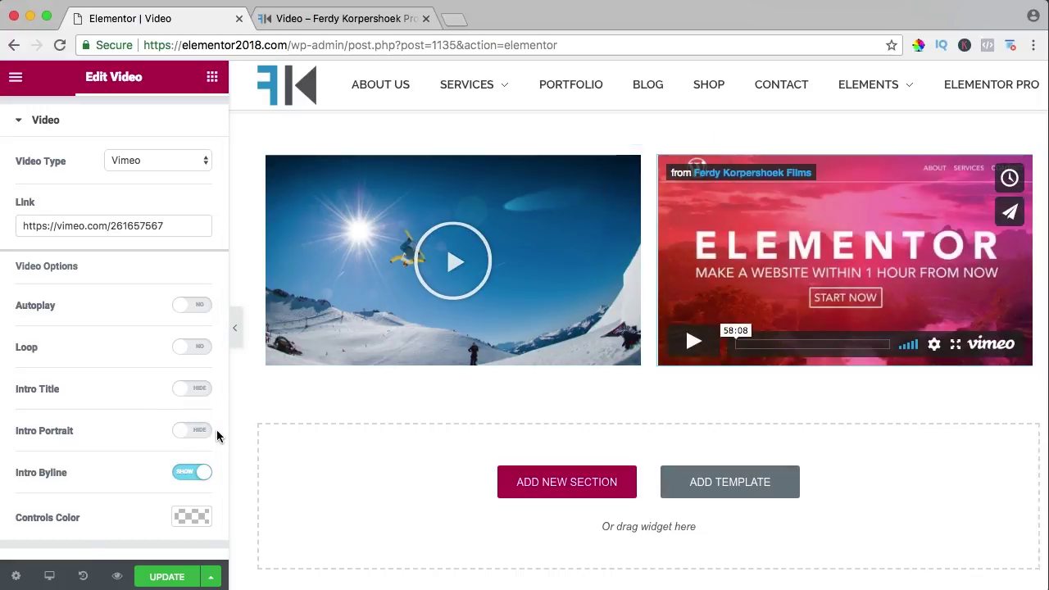
pyautogui.click(193, 472)
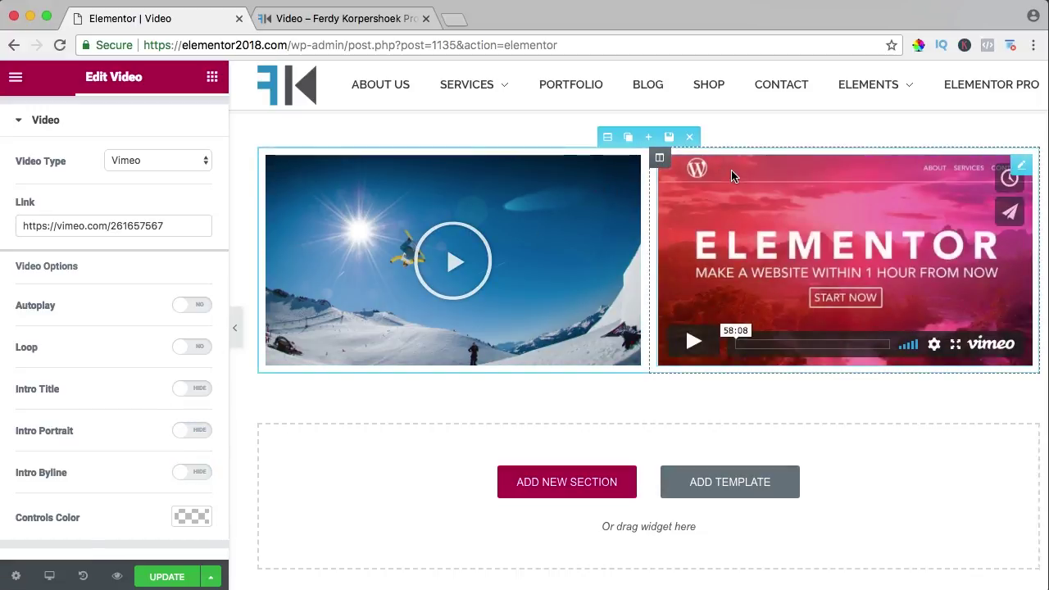
# - Try blue #1f96c4 and green #61ce70 as the Vimeo video's Controls Color, and set it to red #e22500
pyautogui.scroll(-1, 164, 362)
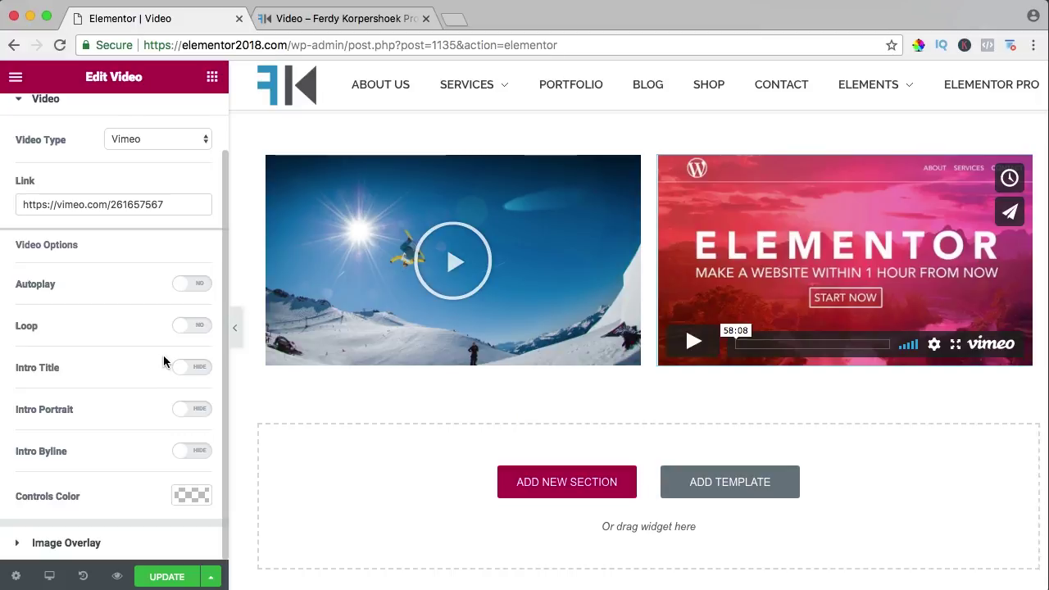
pyautogui.click(186, 497)
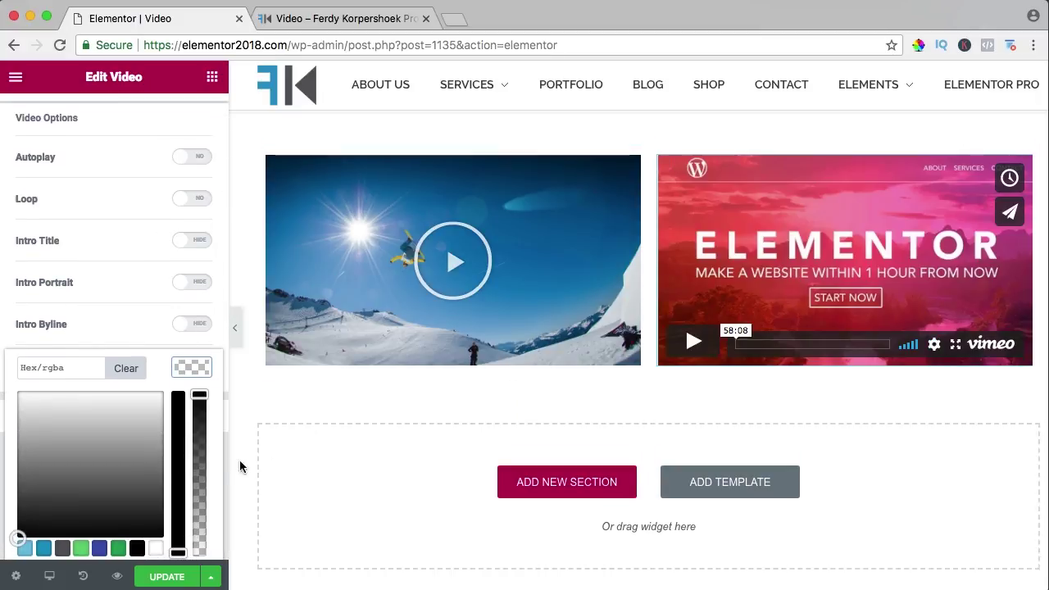
pyautogui.scroll(-2, 240, 467)
pyautogui.click(44, 548)
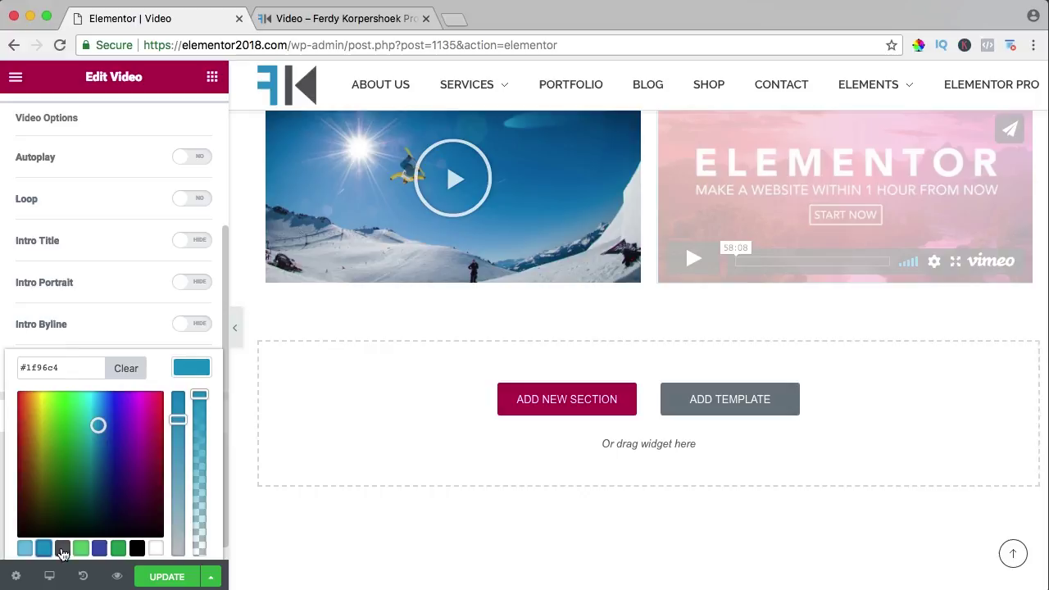
pyautogui.click(81, 548)
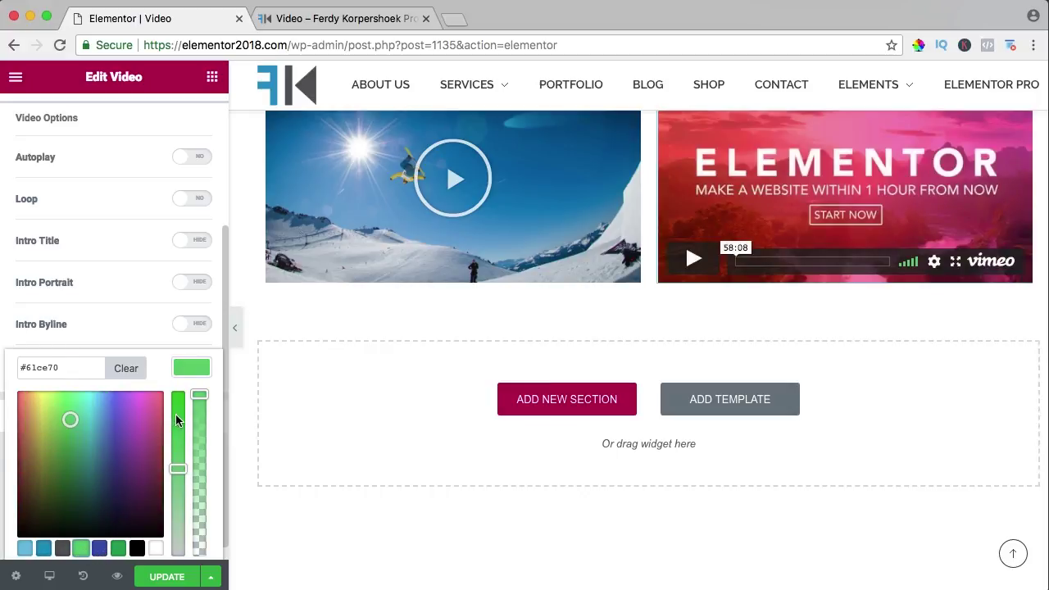
pyautogui.click(22, 407)
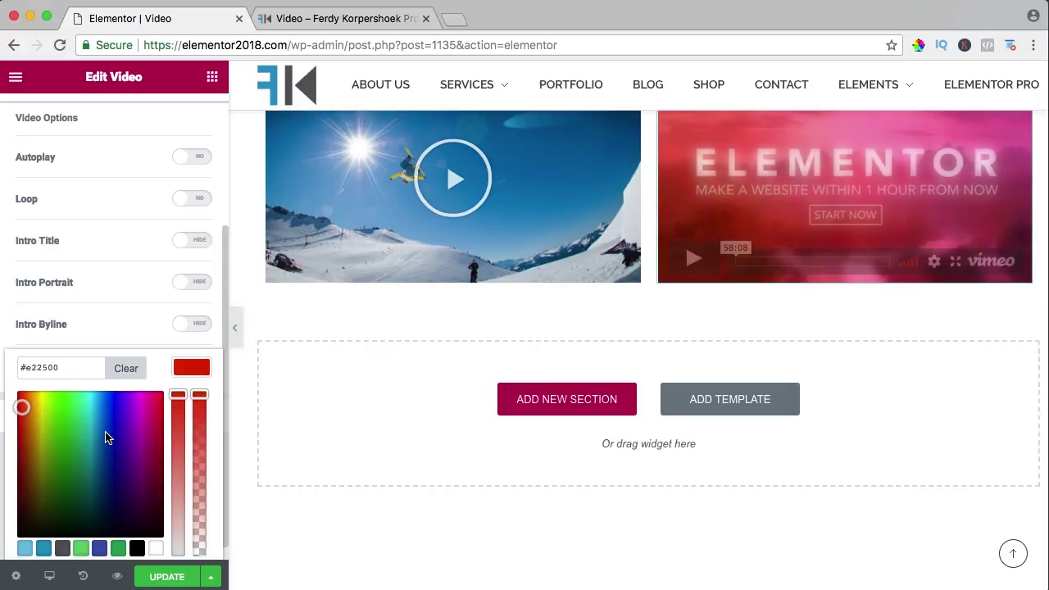
pyautogui.click(204, 369)
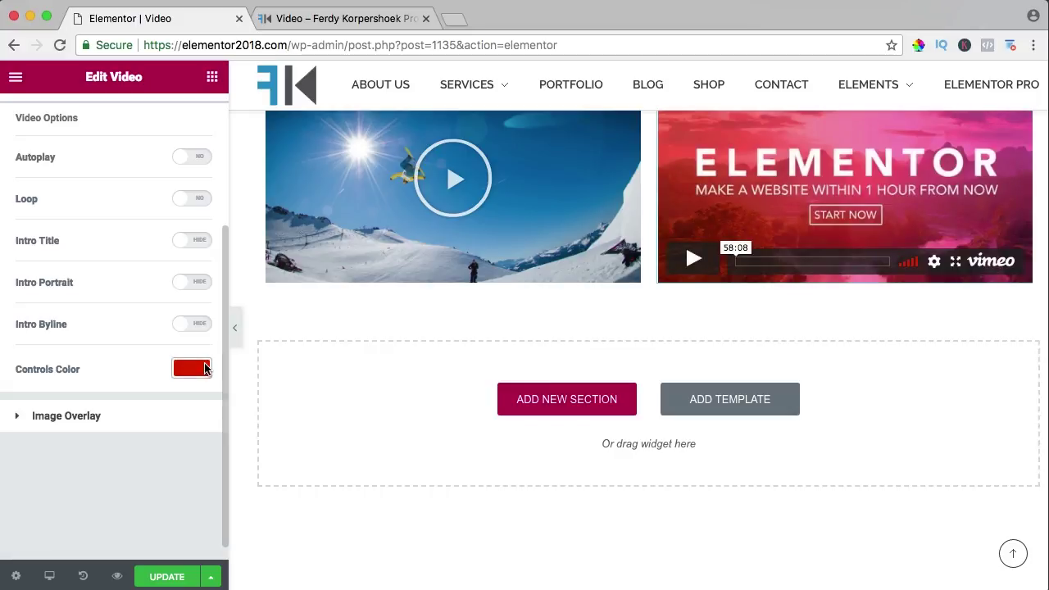
# - Enable the Vimeo video's image overlay and use the Ferdy Korp Productions website screenshot from the media library as its image
pyautogui.click(89, 416)
pyautogui.click(184, 240)
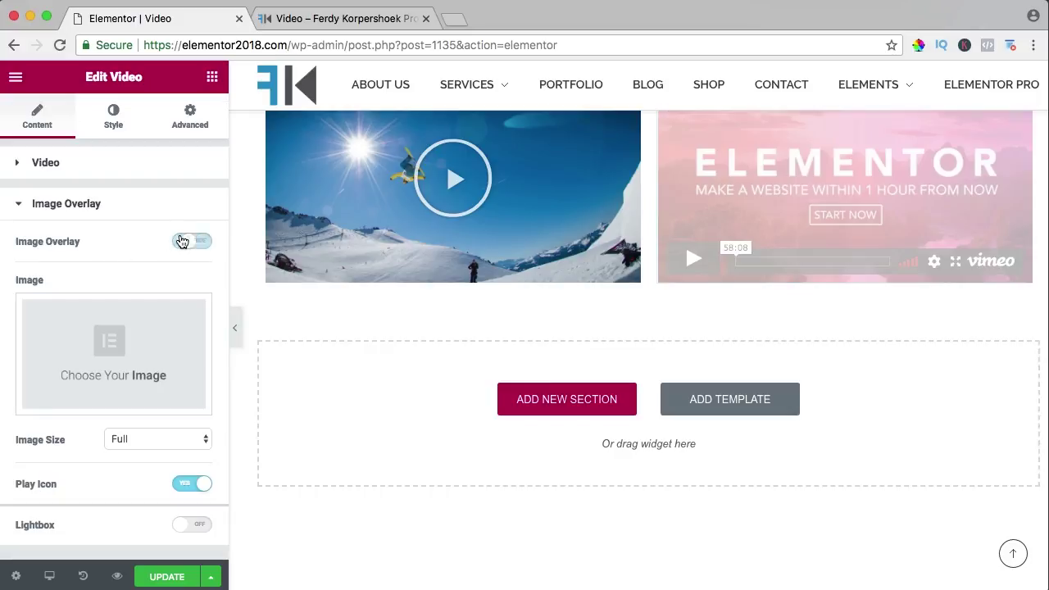
pyautogui.click(104, 346)
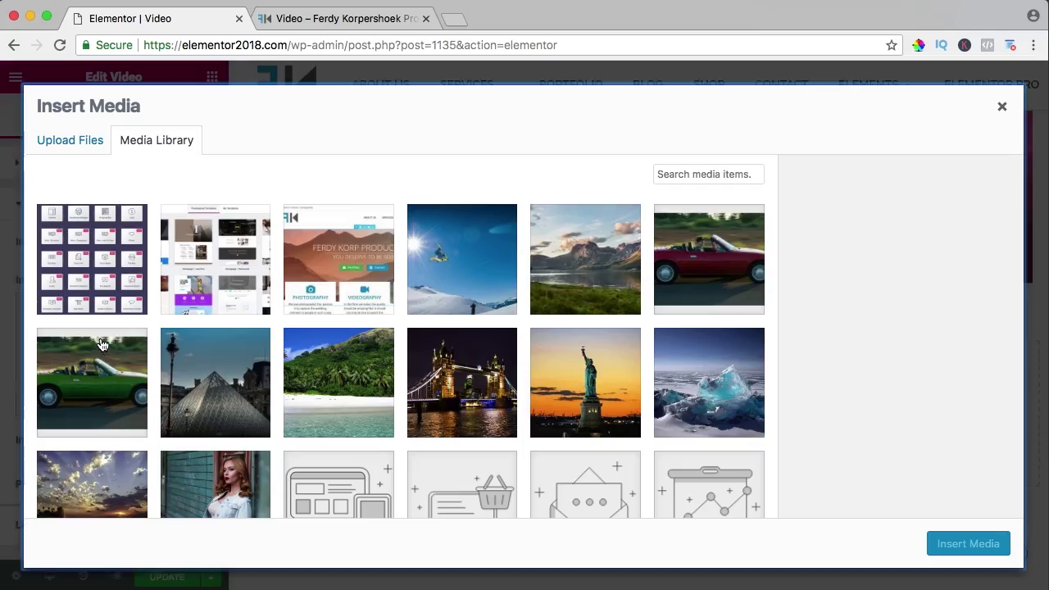
pyautogui.click(368, 269)
pyautogui.click(967, 544)
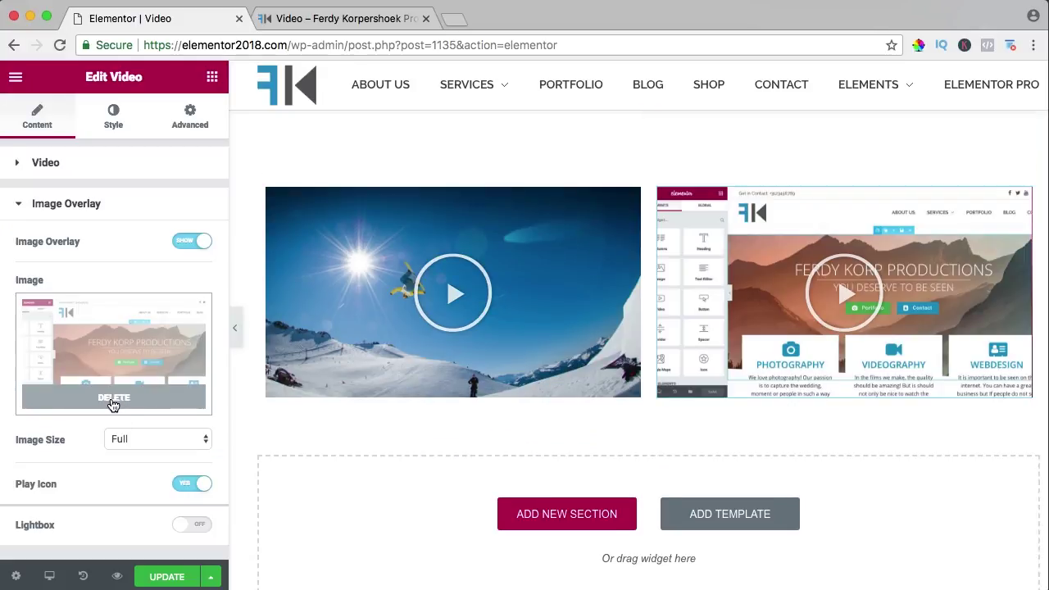
# - Remove the Vimeo video's overlay image, switch its Lightbox on and update the page
pyautogui.click(111, 400)
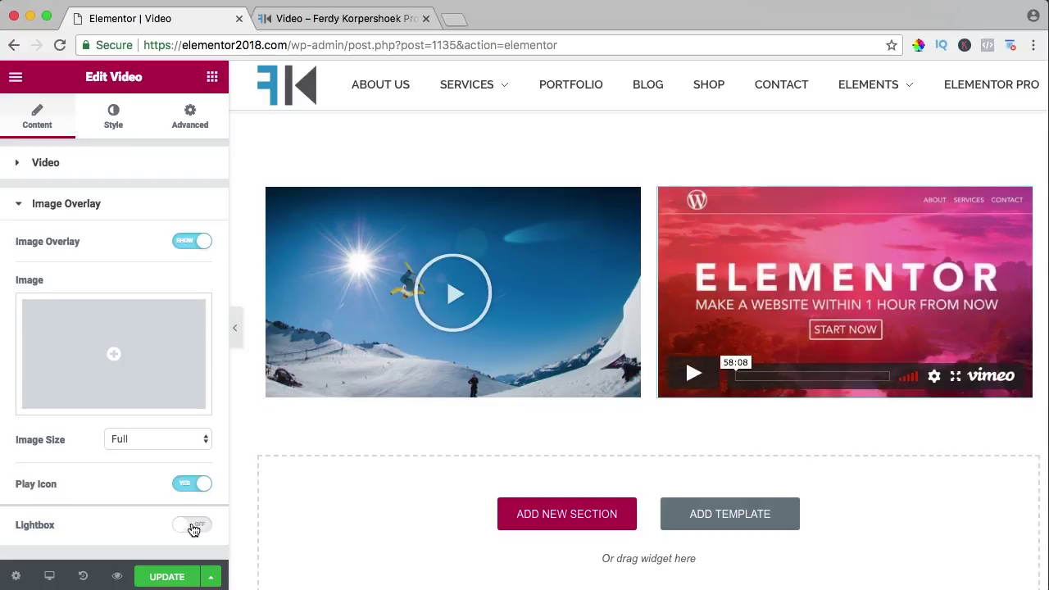
pyautogui.click(192, 526)
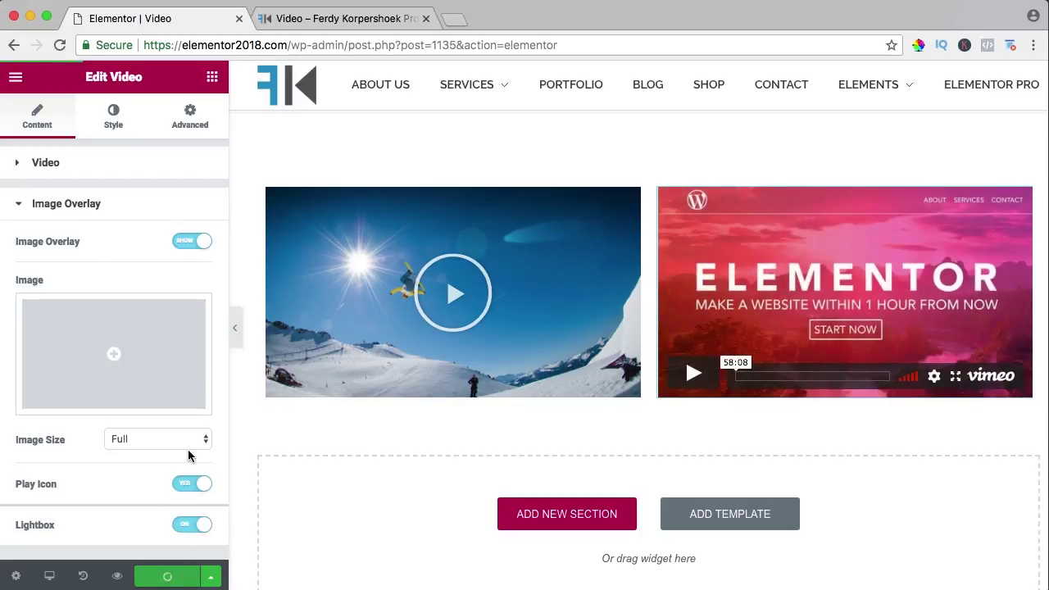
# - Test the Vimeo video's playback on the page preview, pause it and return to the Elementor editor
pyautogui.click(331, 14)
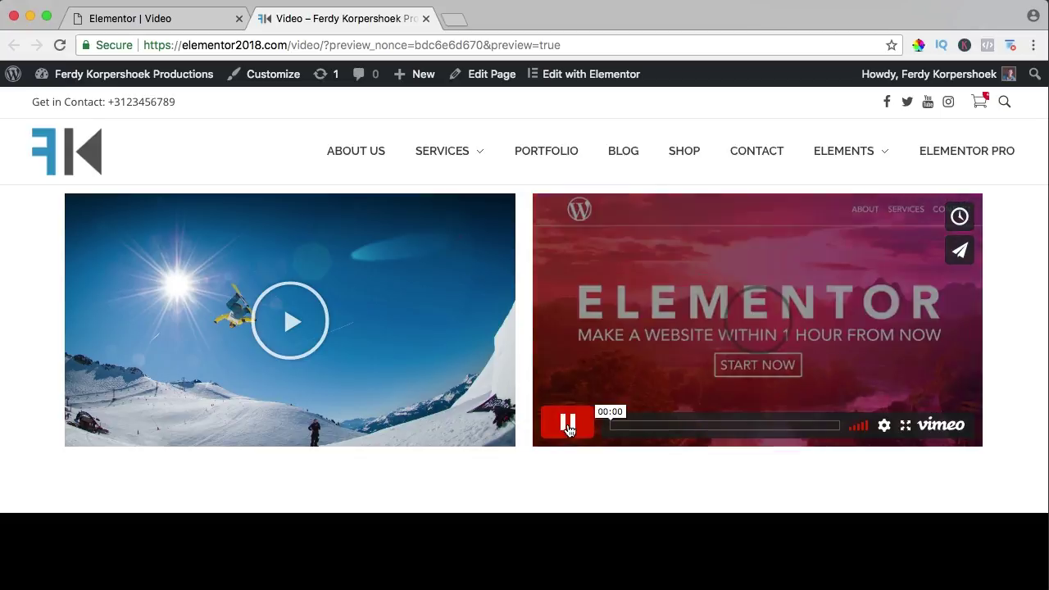
pyautogui.click(574, 426)
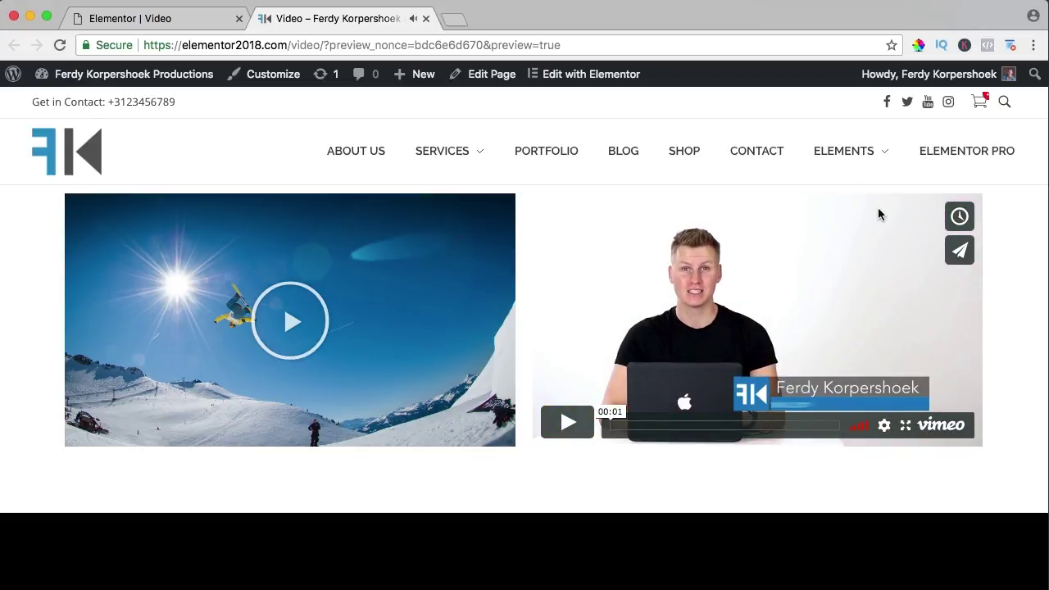
pyautogui.click(221, 20)
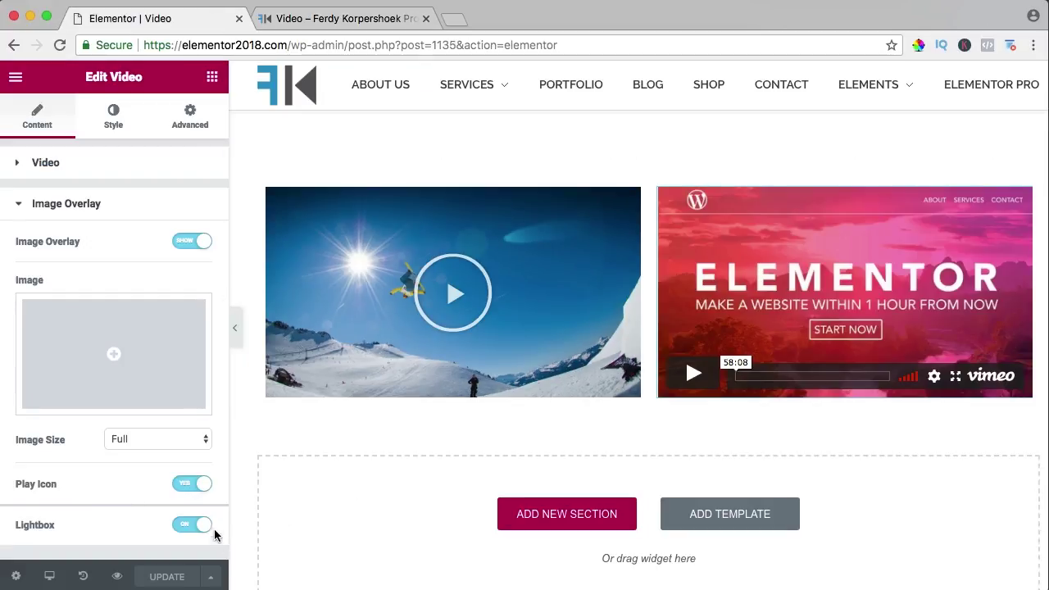
# - Switch the Vimeo video's Lightbox off, update the page, and collapse the widget's Video and Image Overlay settings
pyautogui.click(187, 524)
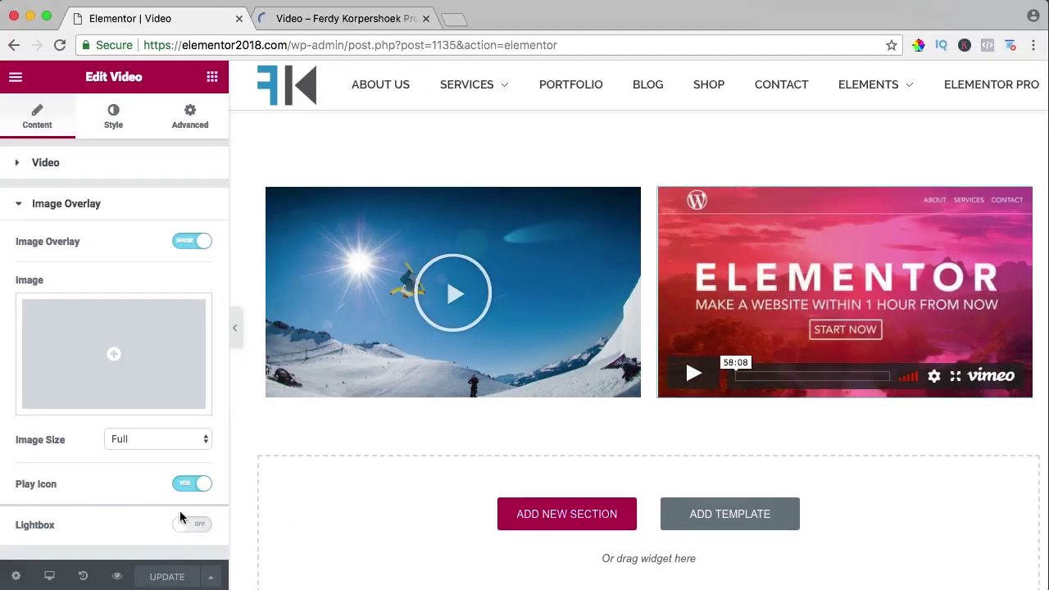
pyautogui.click(24, 205)
pyautogui.click(23, 162)
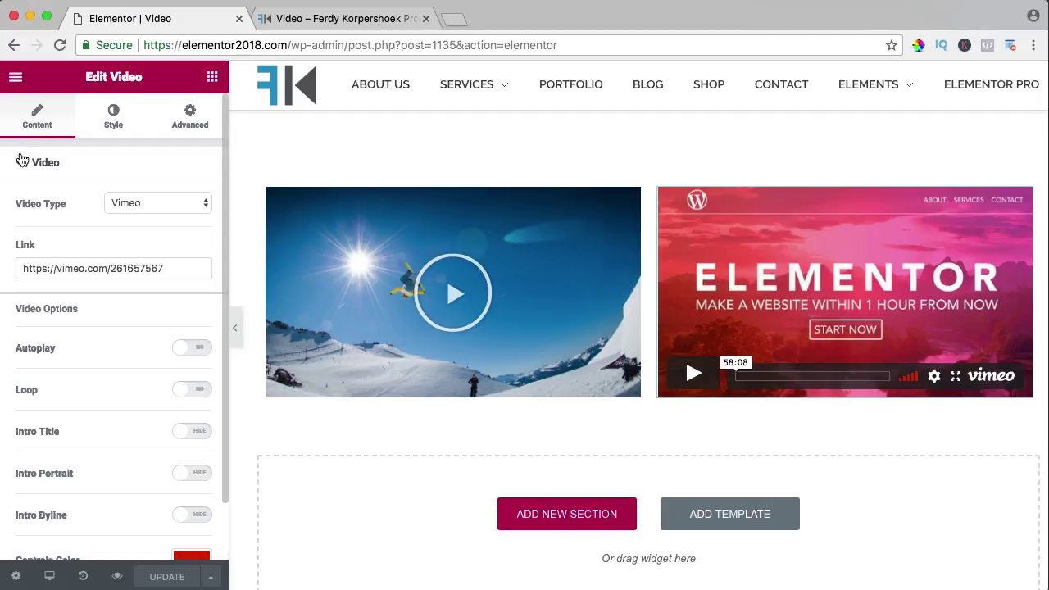
pyautogui.click(22, 163)
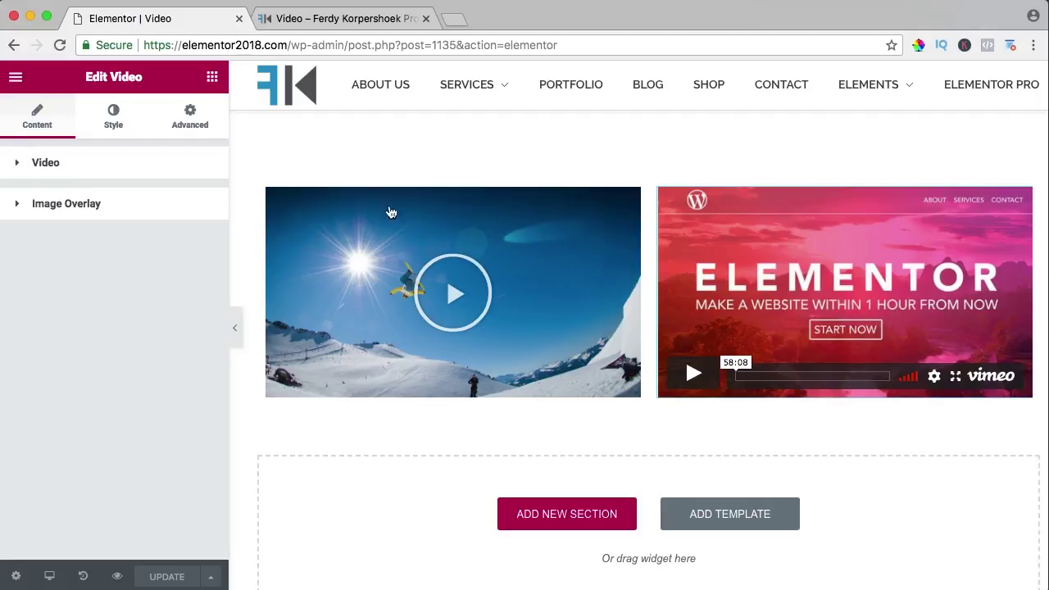
# - Play the snowboarder-overlay video in its lightbox on the page preview, and close the lightbox
pyautogui.click(300, 22)
pyautogui.click(289, 315)
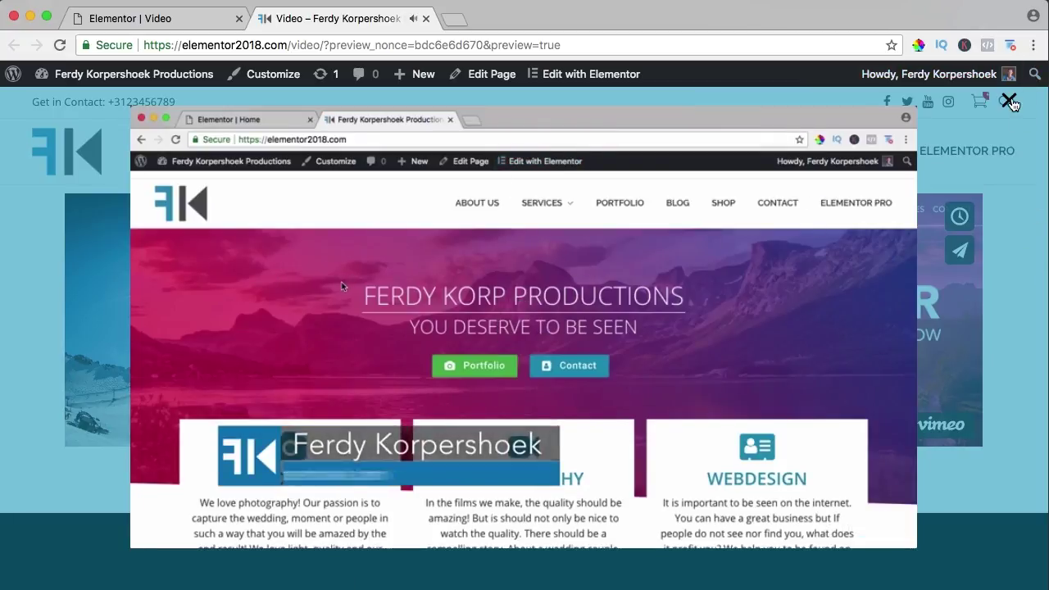
pyautogui.click(1008, 100)
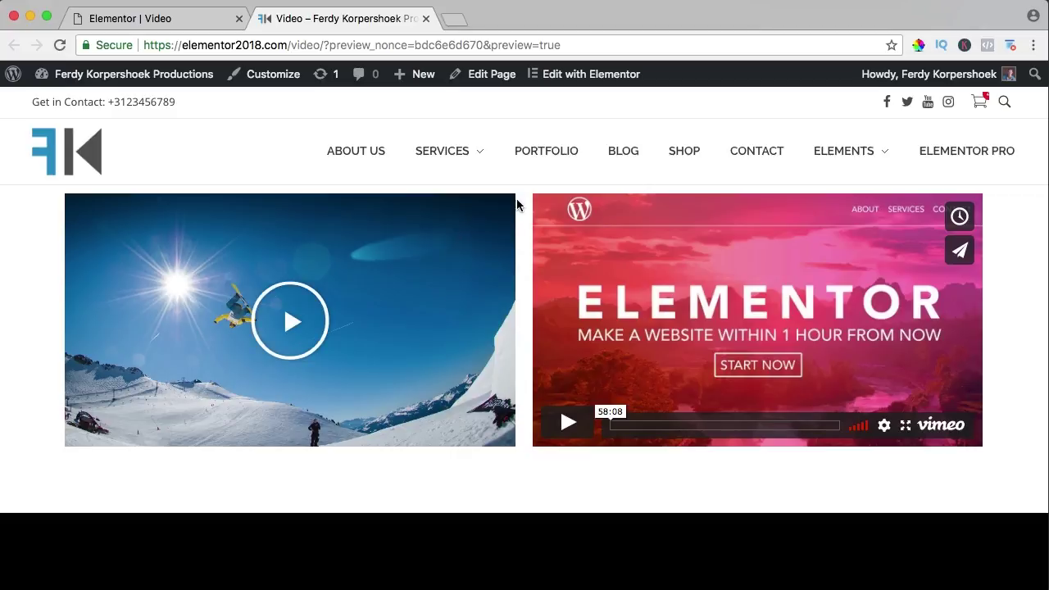